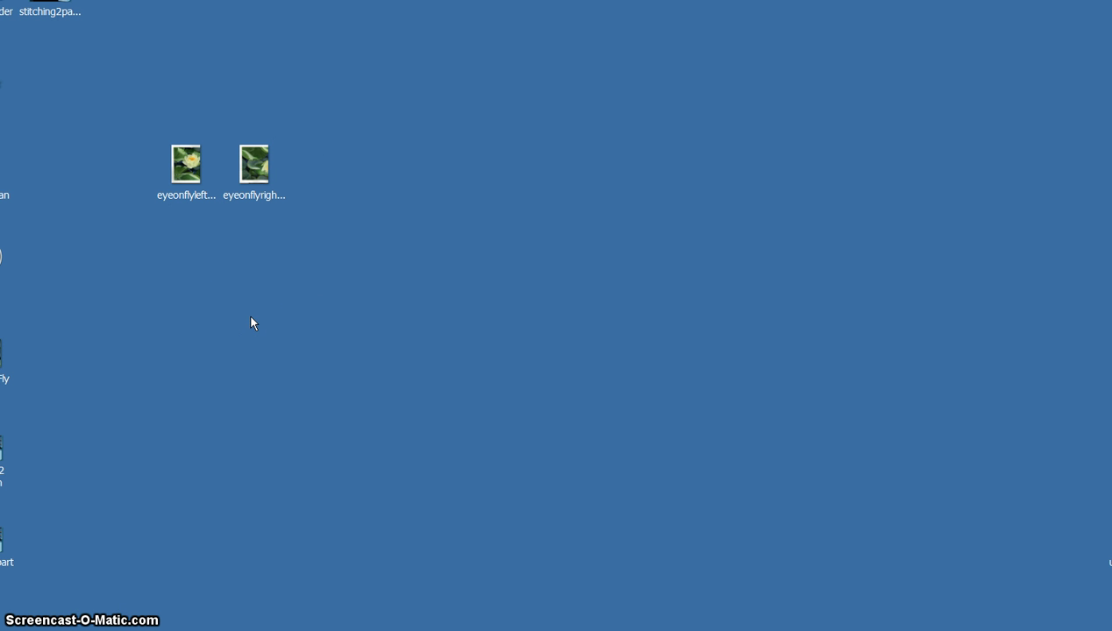
Step: Open eyeonflyright007.jpg and eyeonflyleft006.jpg and tile them side by side with All Column
double_click(252, 165)
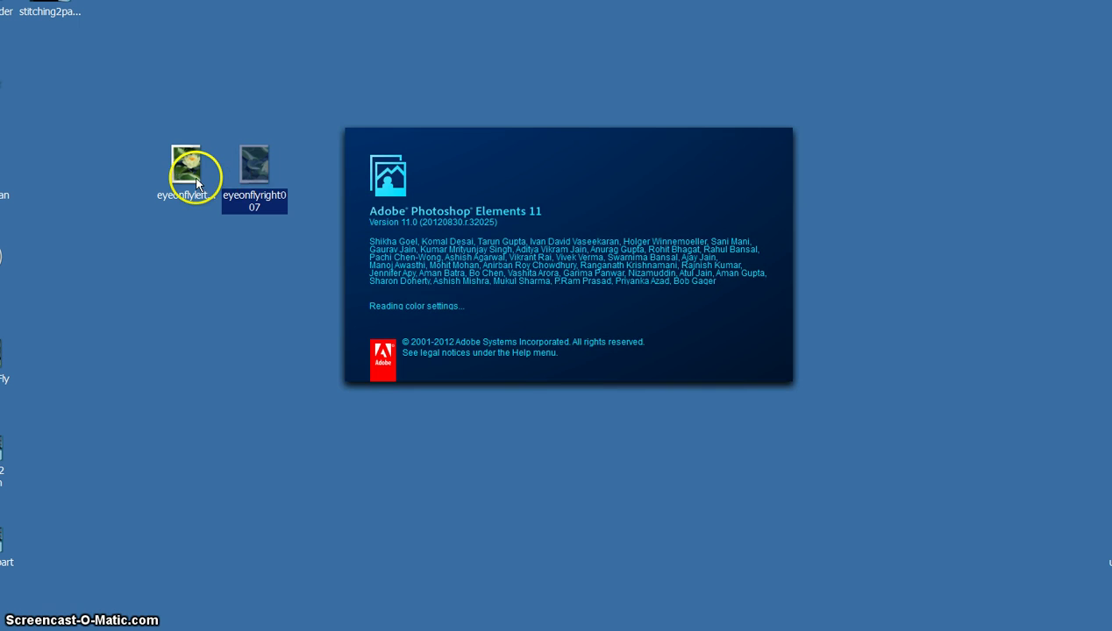
left_click(195, 179)
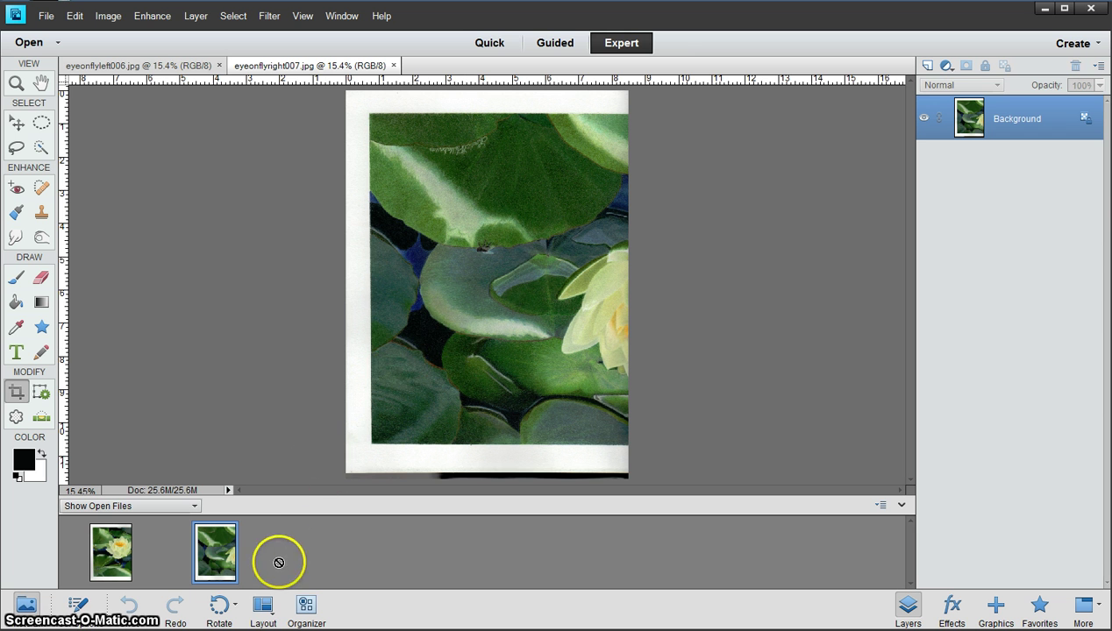
left_click(263, 605)
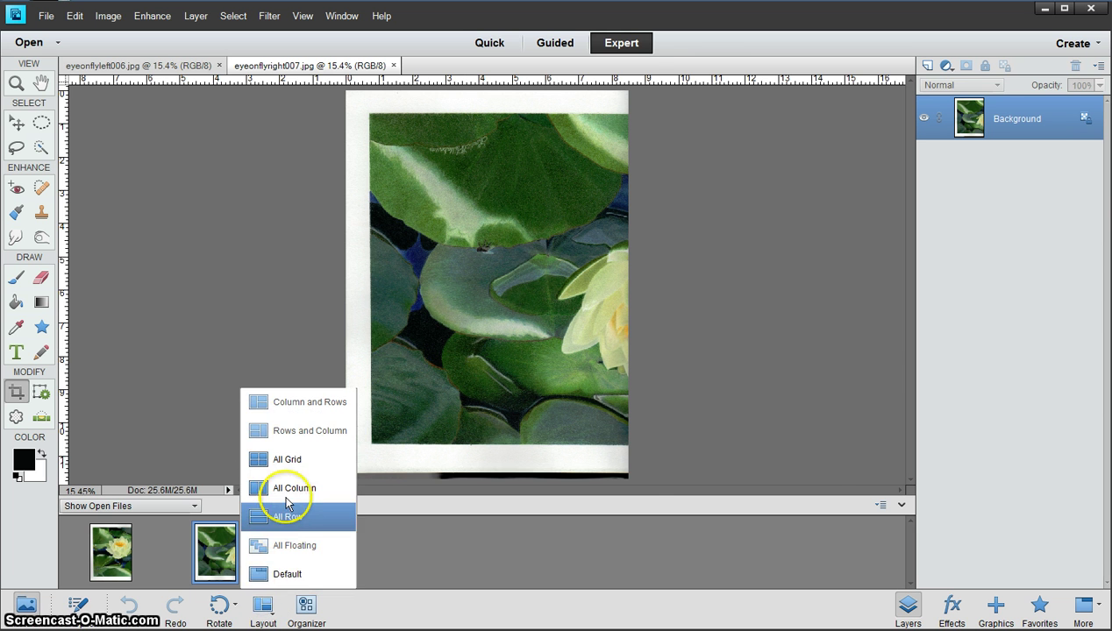
left_click(270, 487)
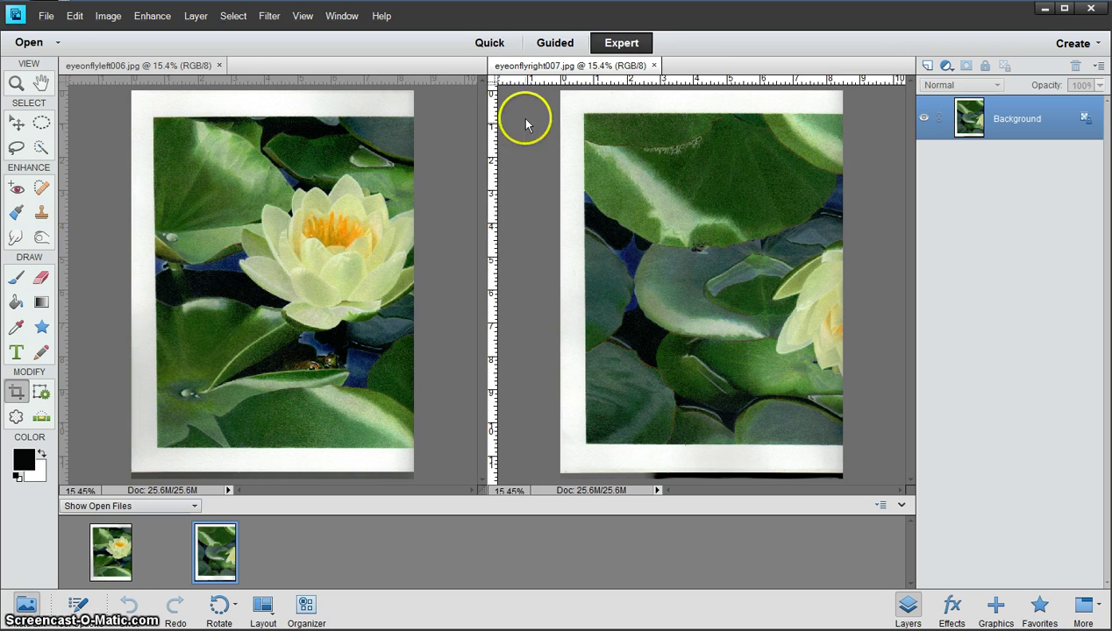
Step: Rotate the eyeonflyright007.jpg scan 180° so it matches the left half
left_click(560, 68)
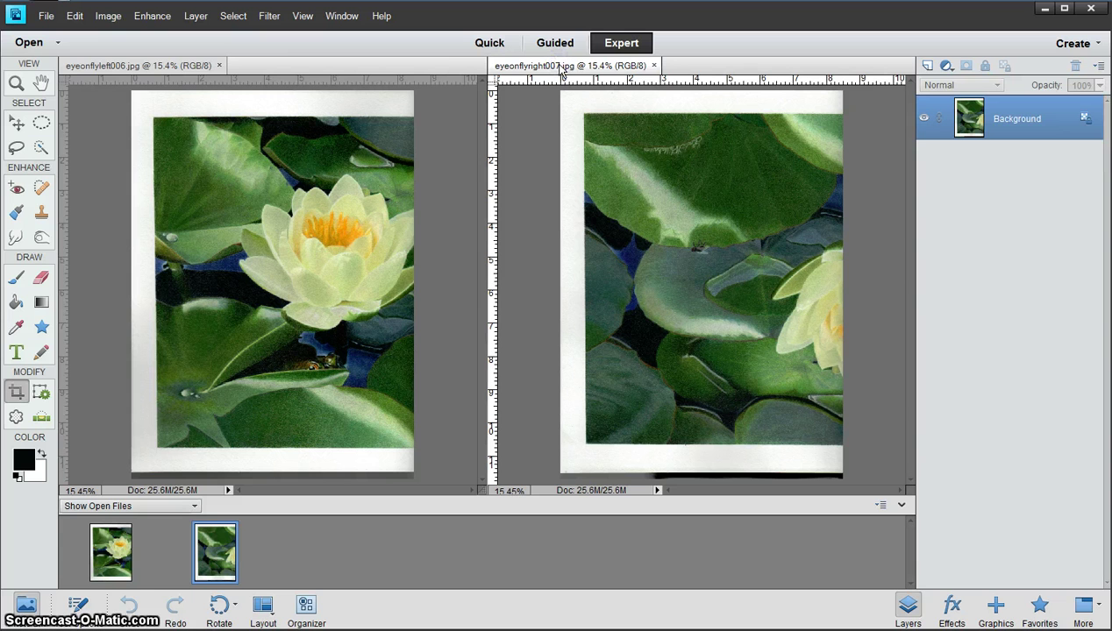
left_click(109, 16)
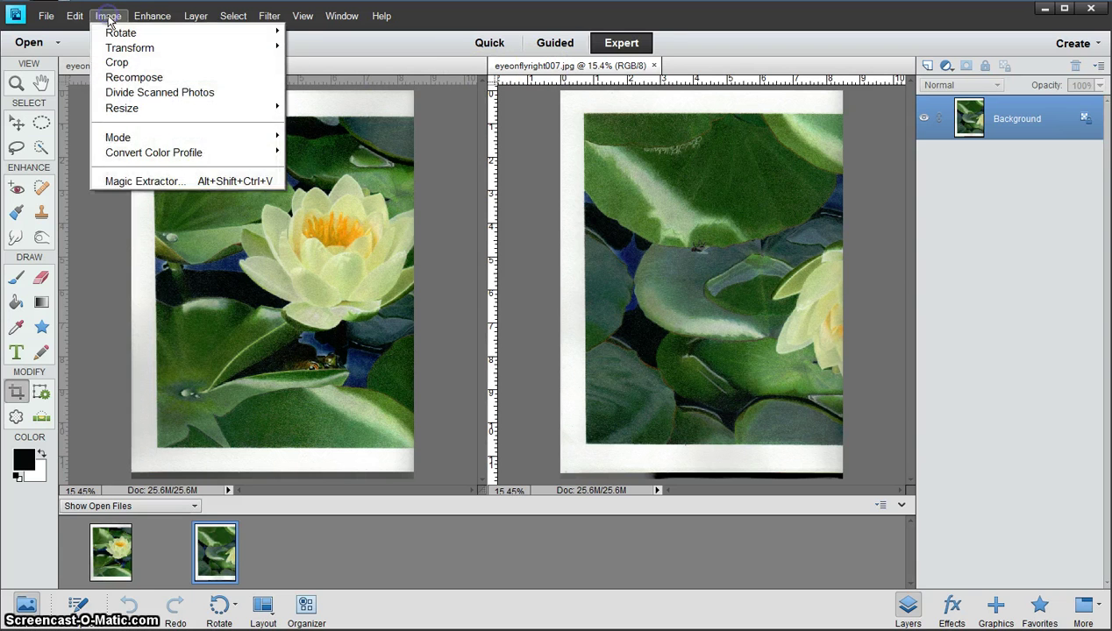
mouse_move(140, 32)
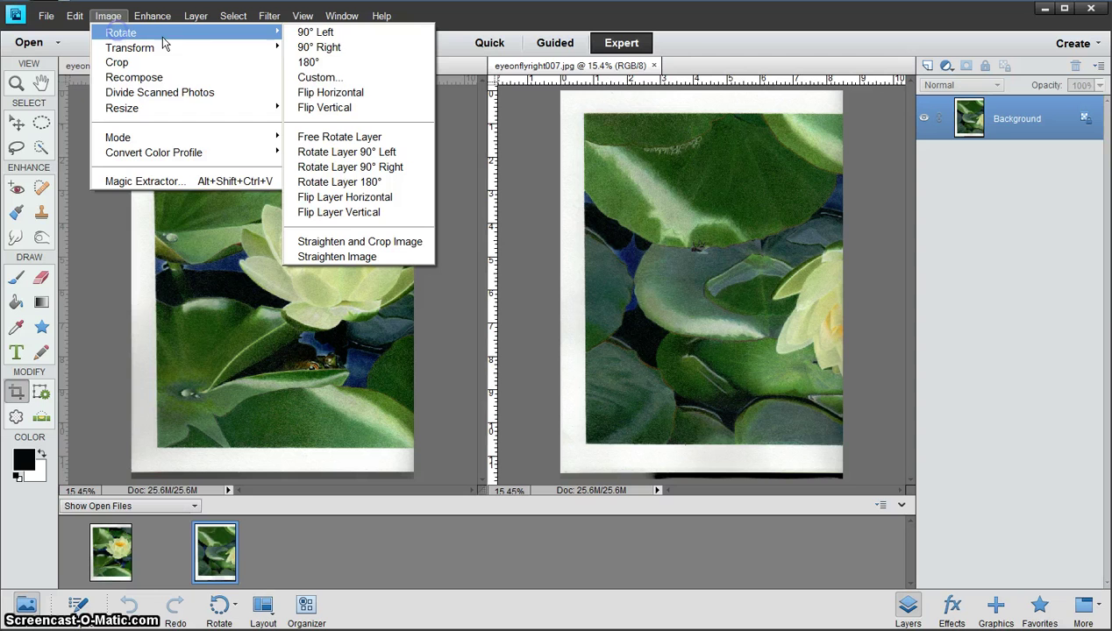
left_click(309, 63)
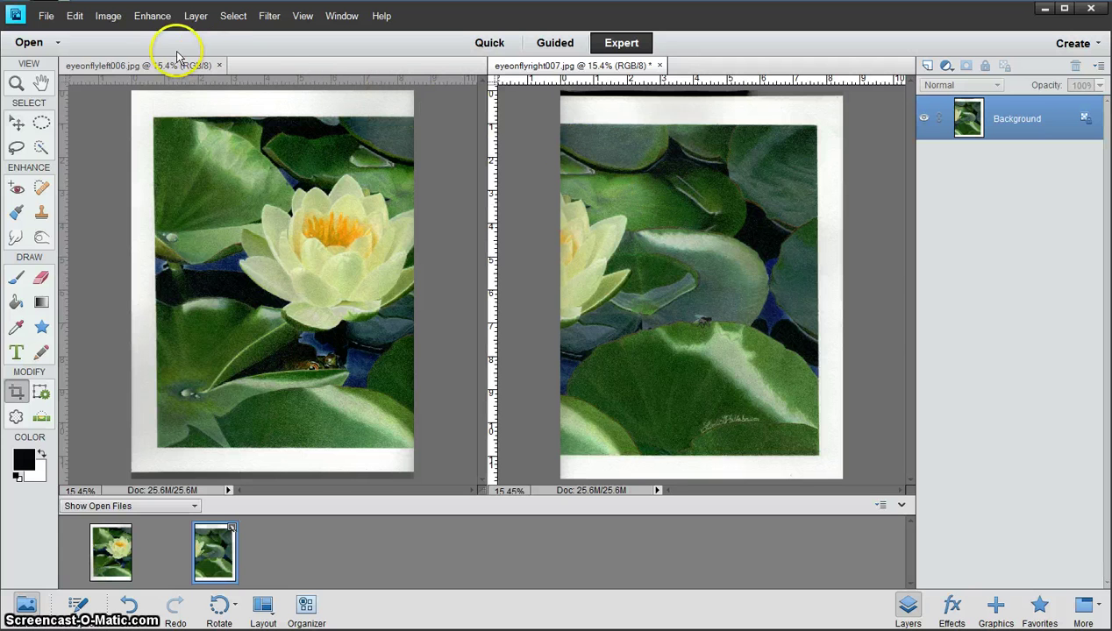
Step: Set eyeonflyleft006.jpg's canvas width to 200 percent, anchored left so space is added on the right
left_click(131, 67)
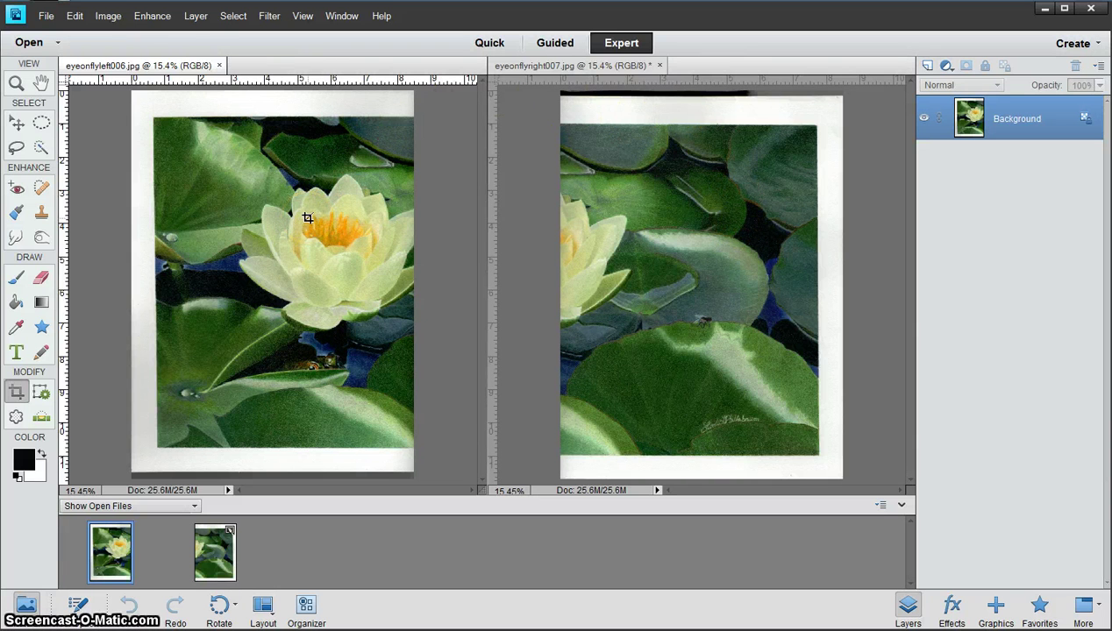
left_click(108, 16)
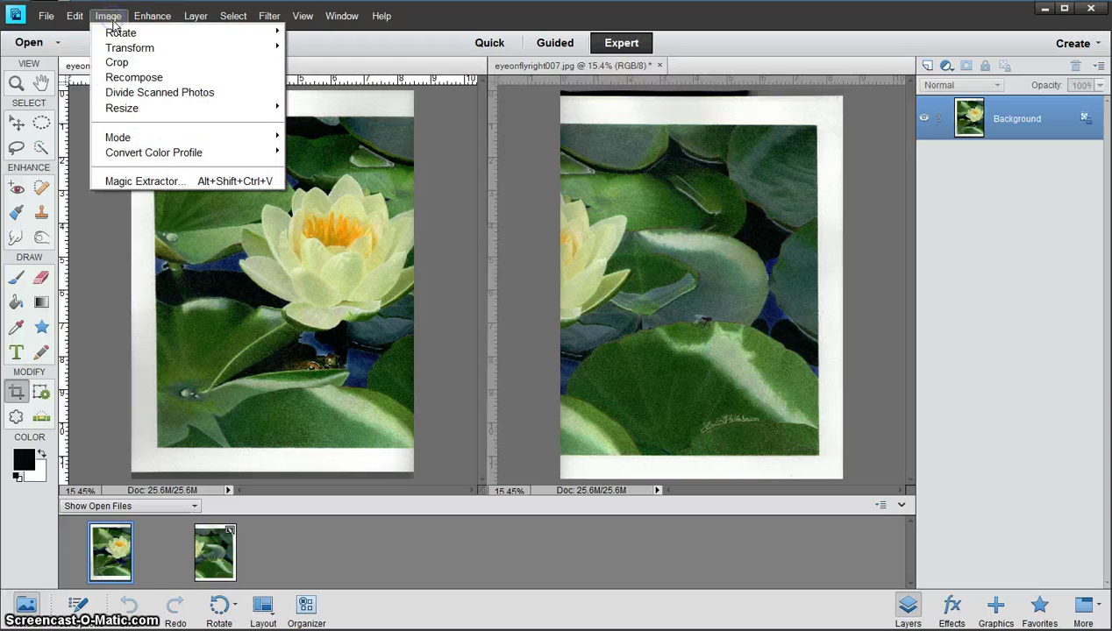
mouse_move(126, 108)
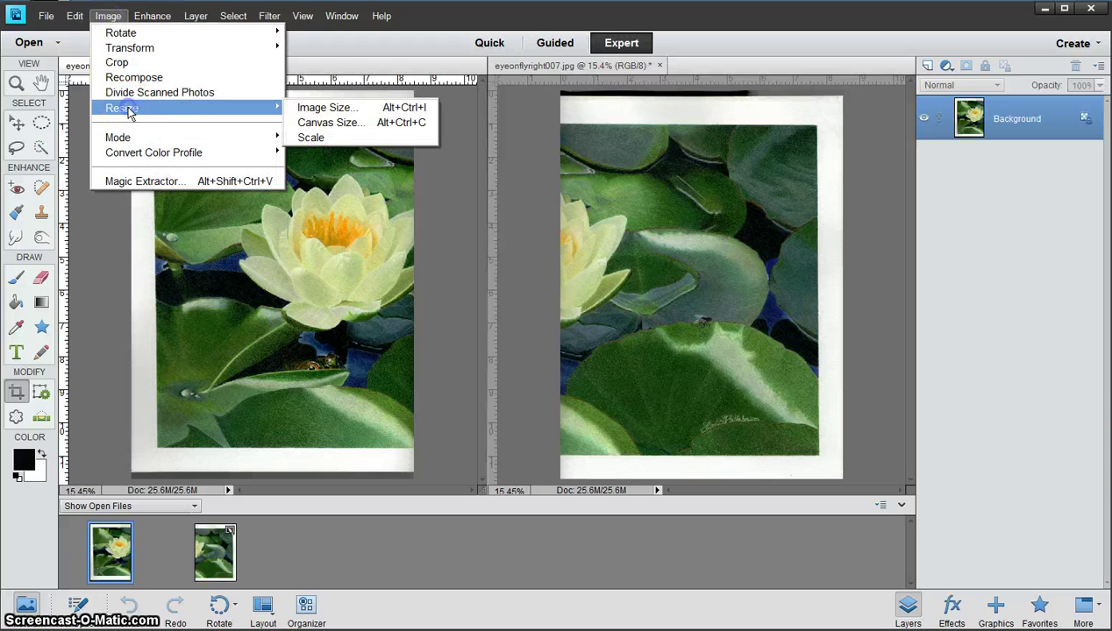
left_click(326, 124)
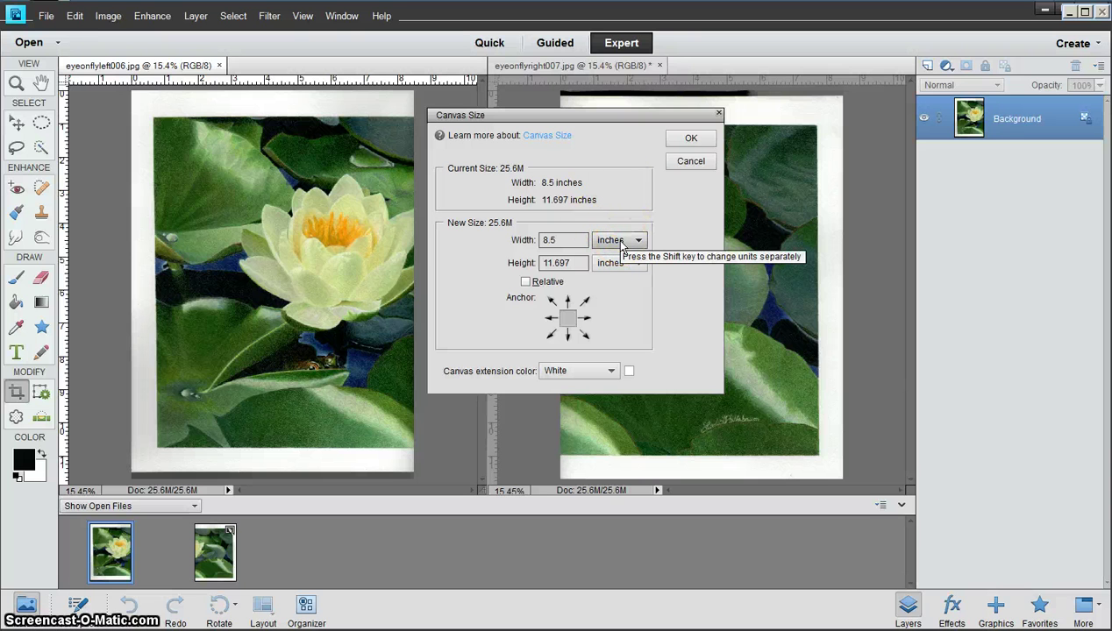
left_click(620, 242)
left_click(608, 259)
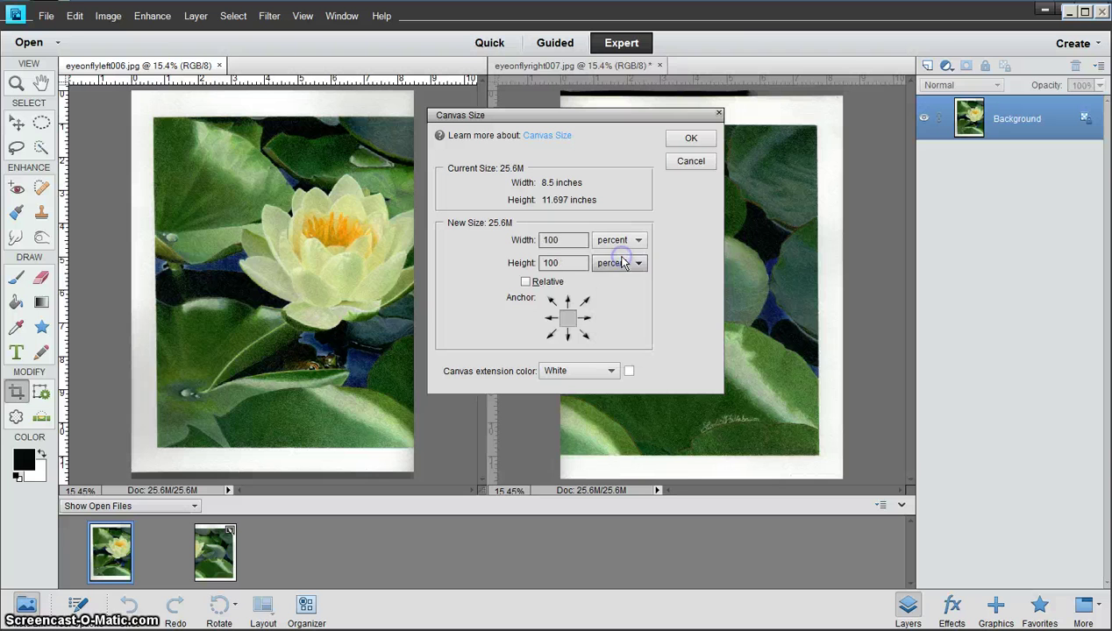
left_click_drag(565, 241, 542, 239)
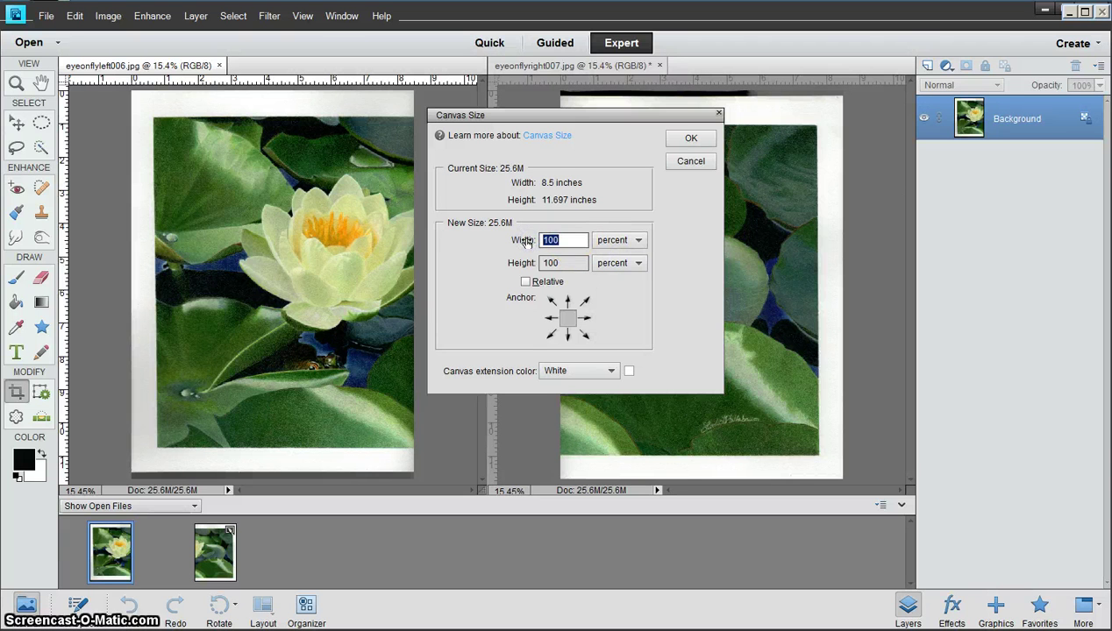
type("2")
left_click(546, 263)
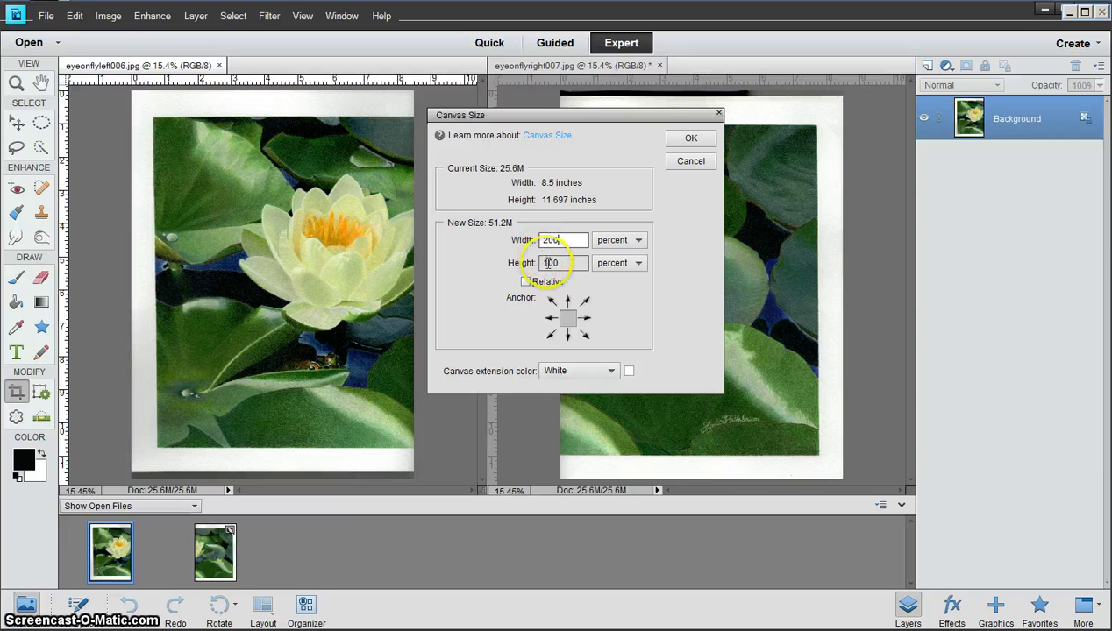
left_click(552, 326)
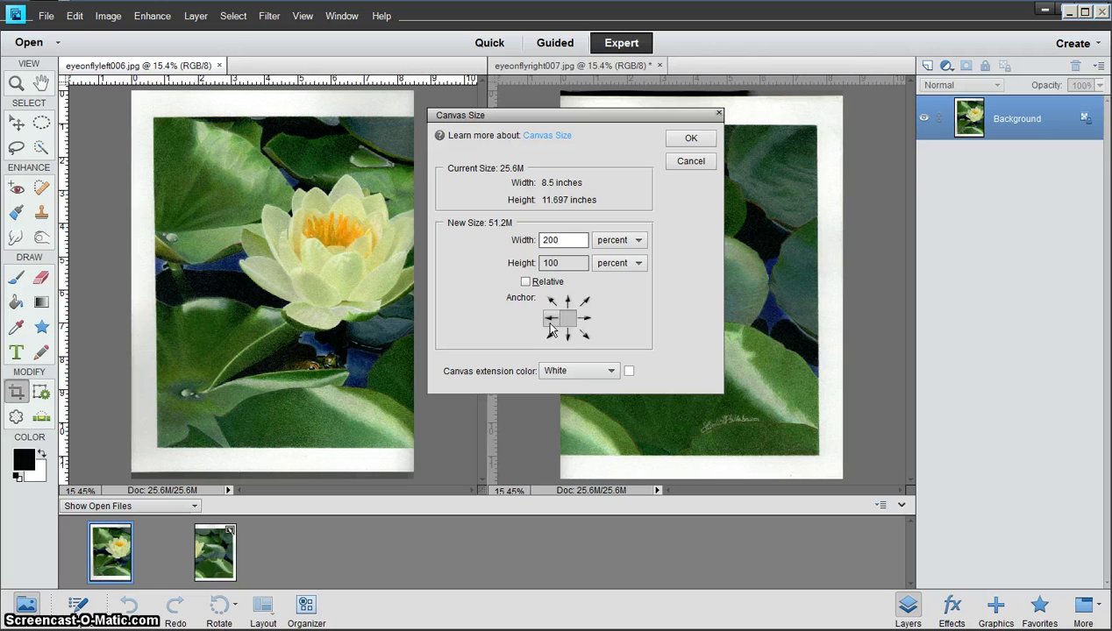
left_click(550, 322)
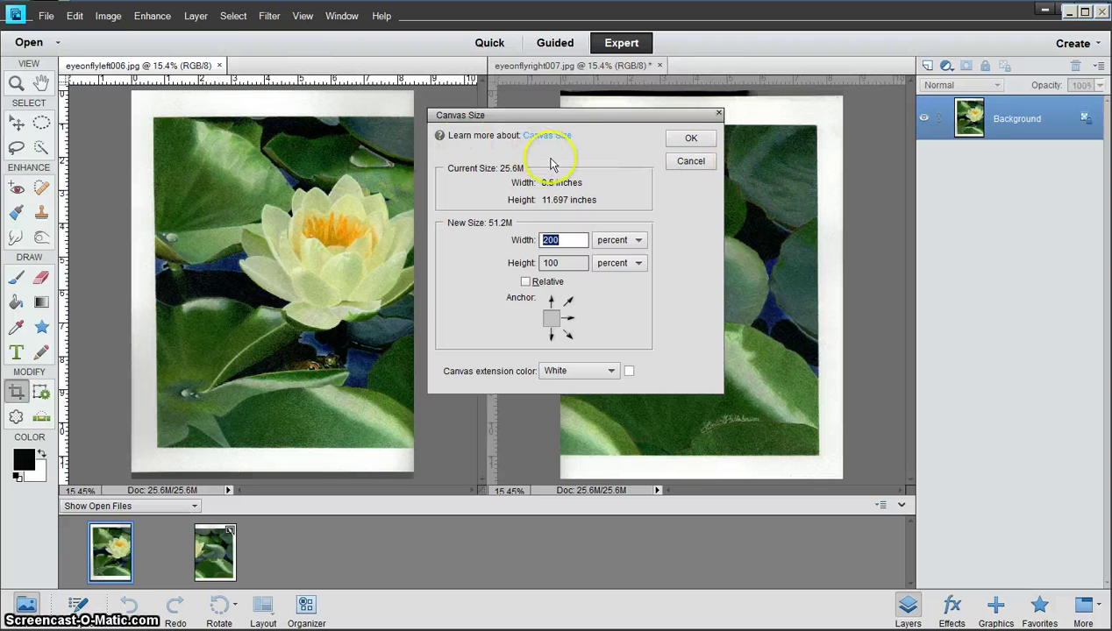
left_click(689, 138)
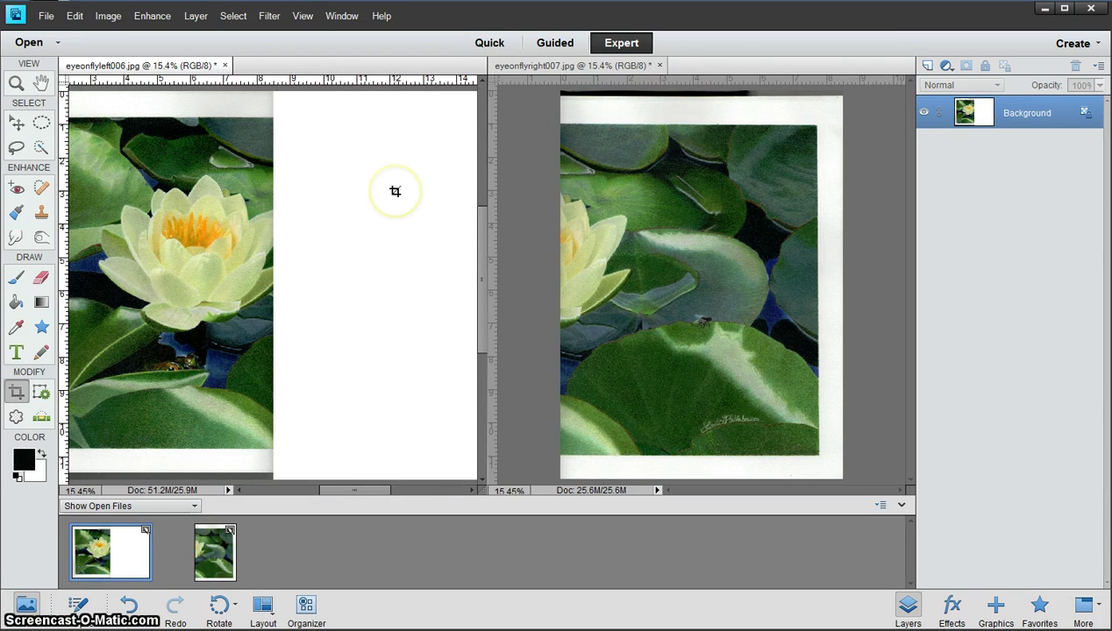
Step: Copy the entire eyeonflyright007.jpg scan and paste it into eyeonflyleft006.jpg as Layer 1
left_click(556, 67)
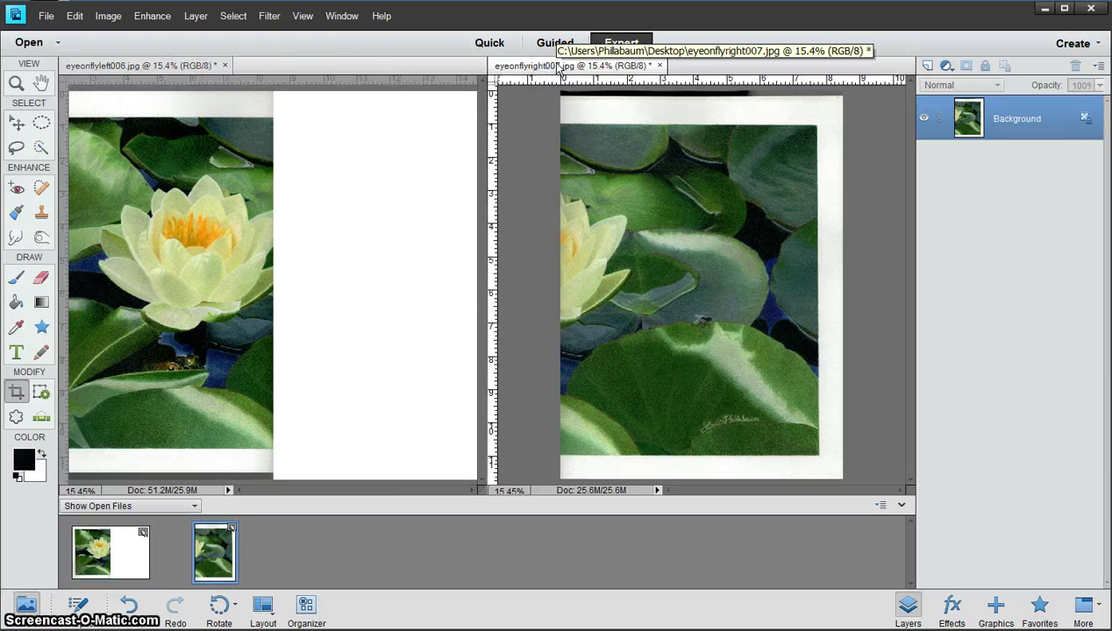
left_click(235, 15)
left_click(243, 33)
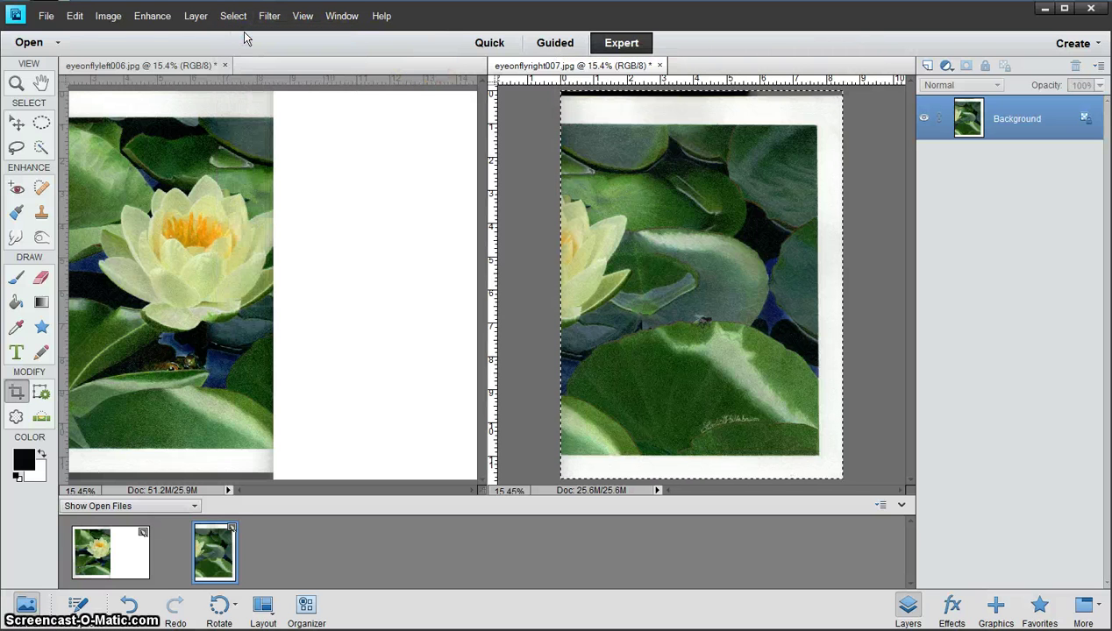
left_click(74, 16)
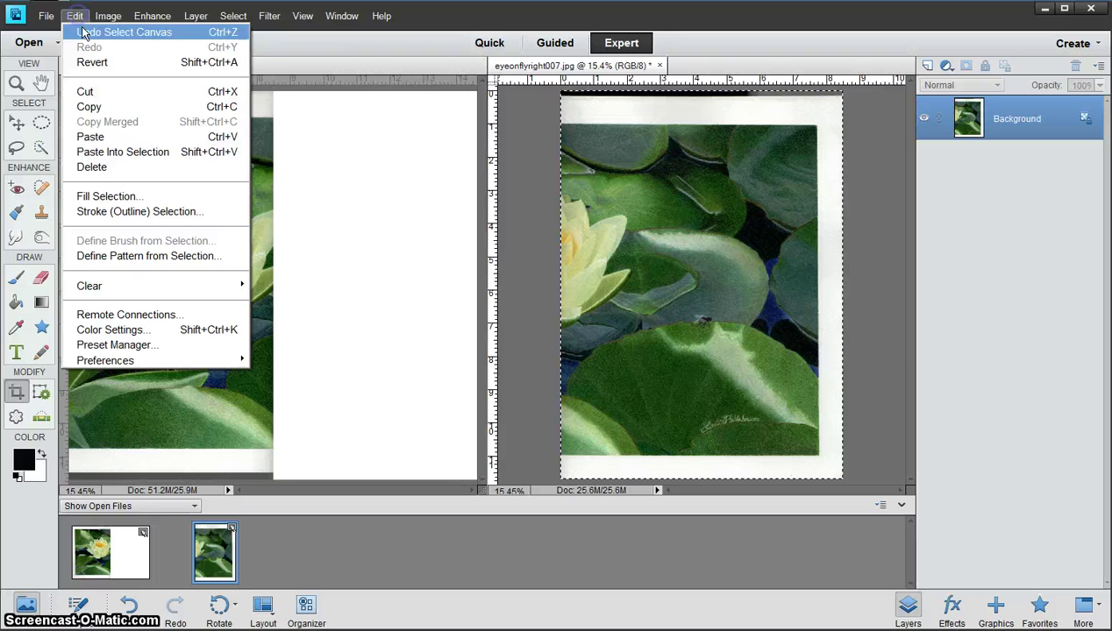
left_click(106, 107)
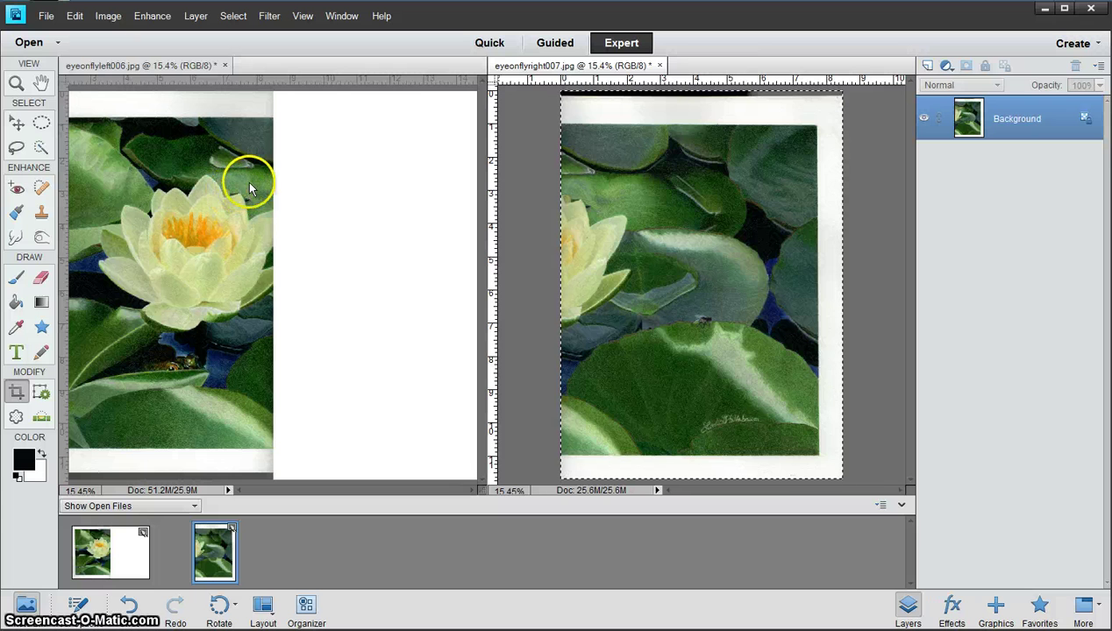
left_click(131, 66)
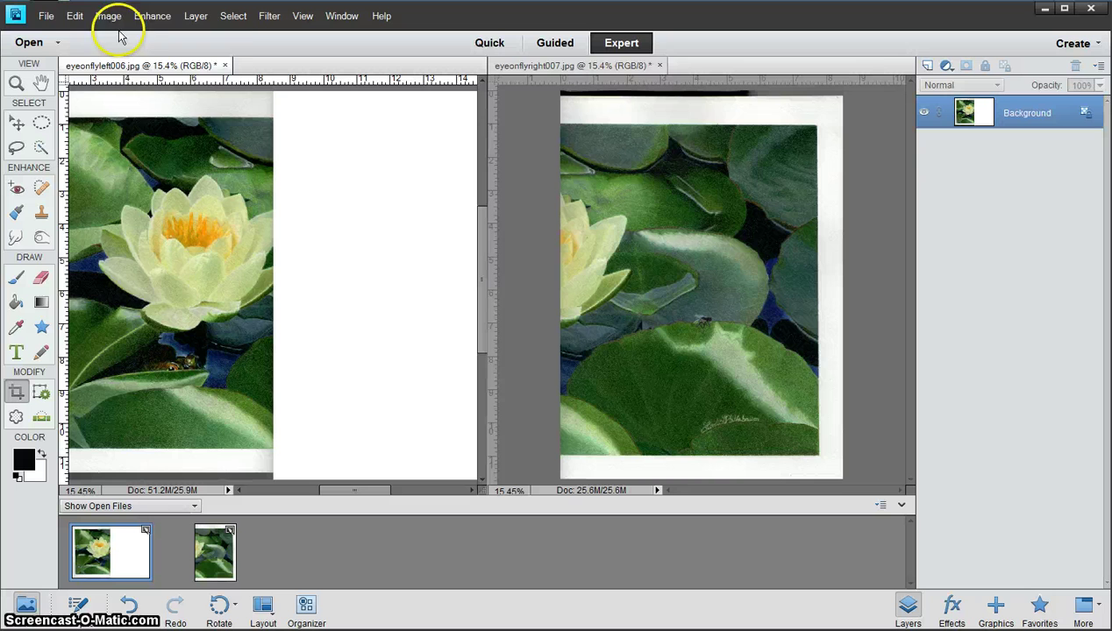
left_click(77, 16)
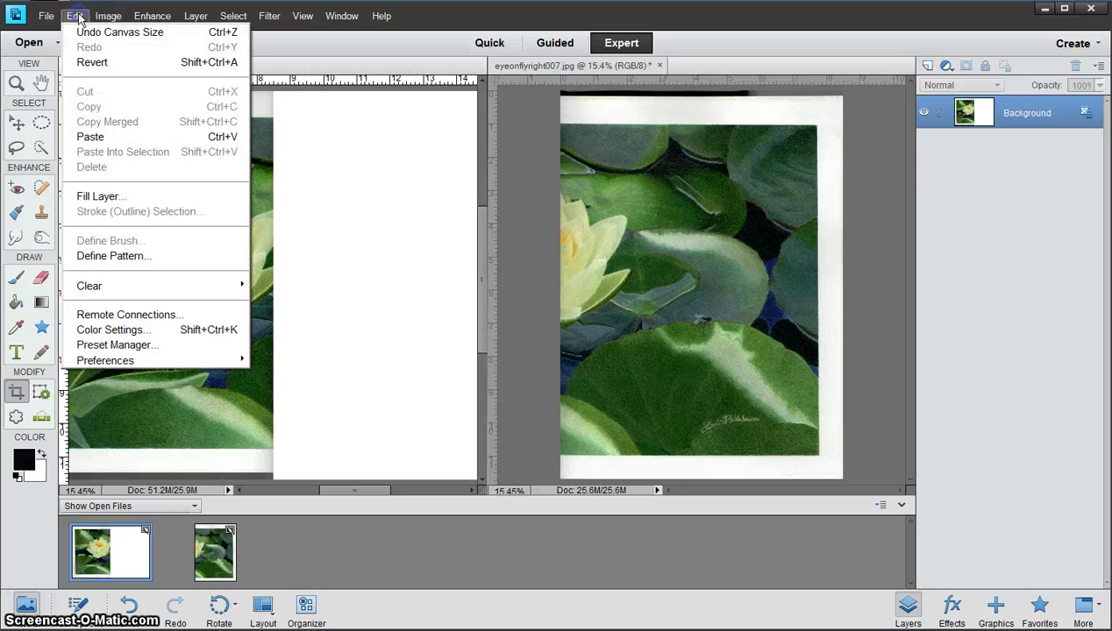
left_click(87, 136)
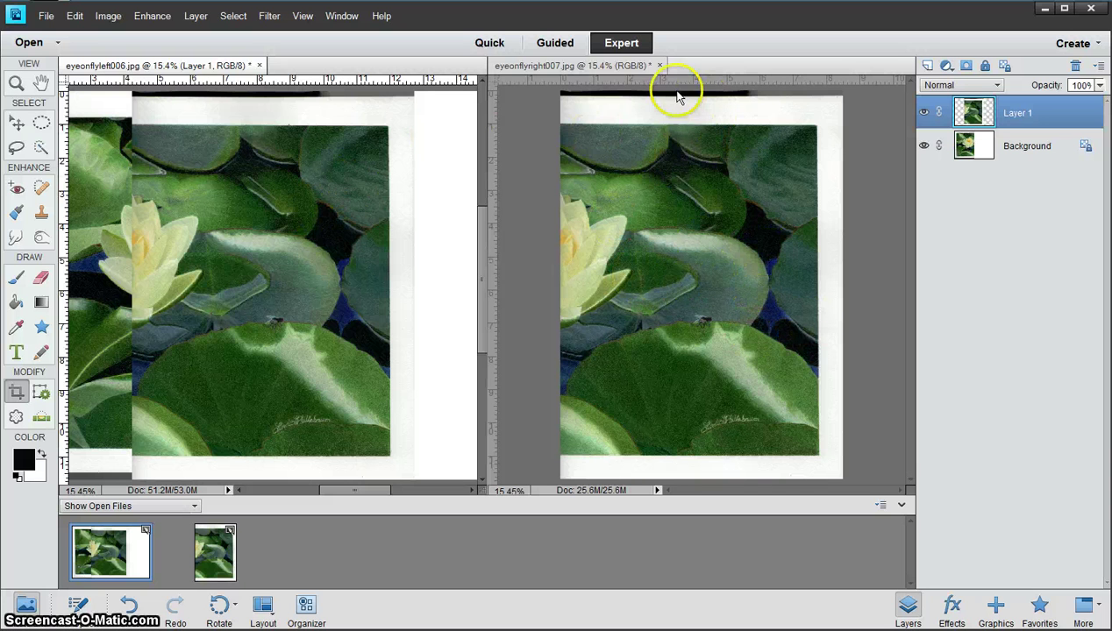
Step: Close eyeonflyright007.jpg without saving its changes
left_click(660, 67)
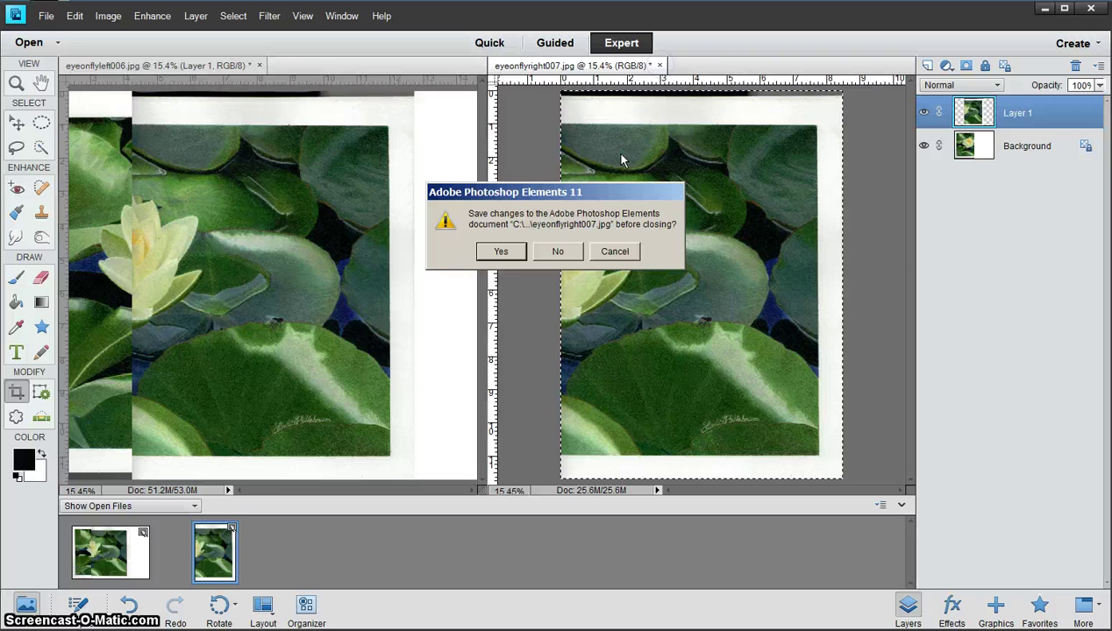
left_click(565, 249)
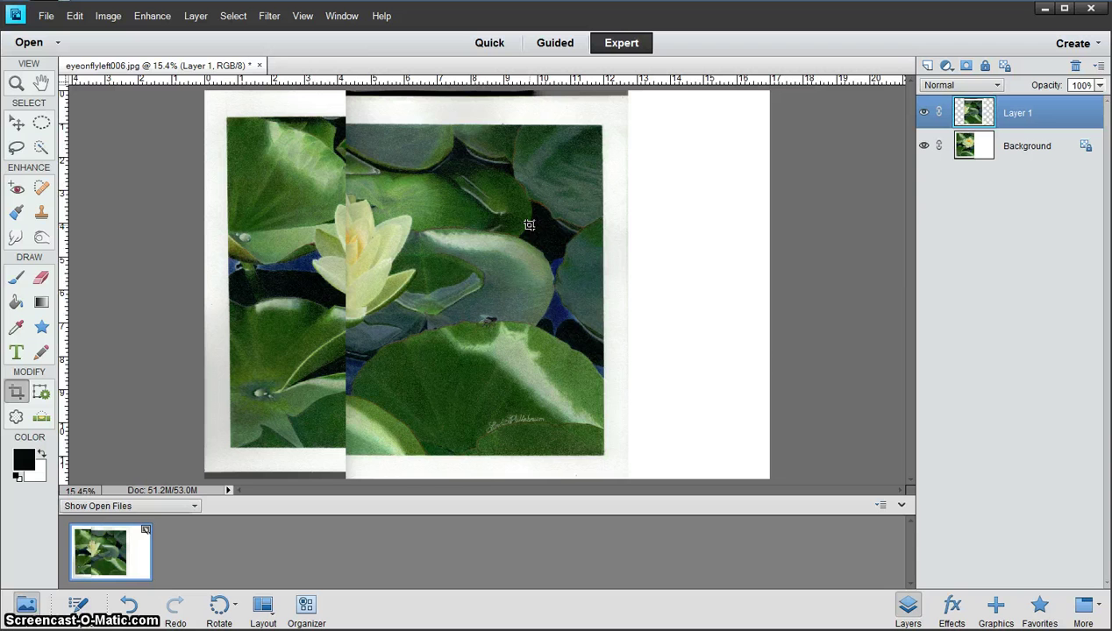
Step: Use the Move tool to drag Layer 1 right until it lines up with the left half
left_click(17, 124)
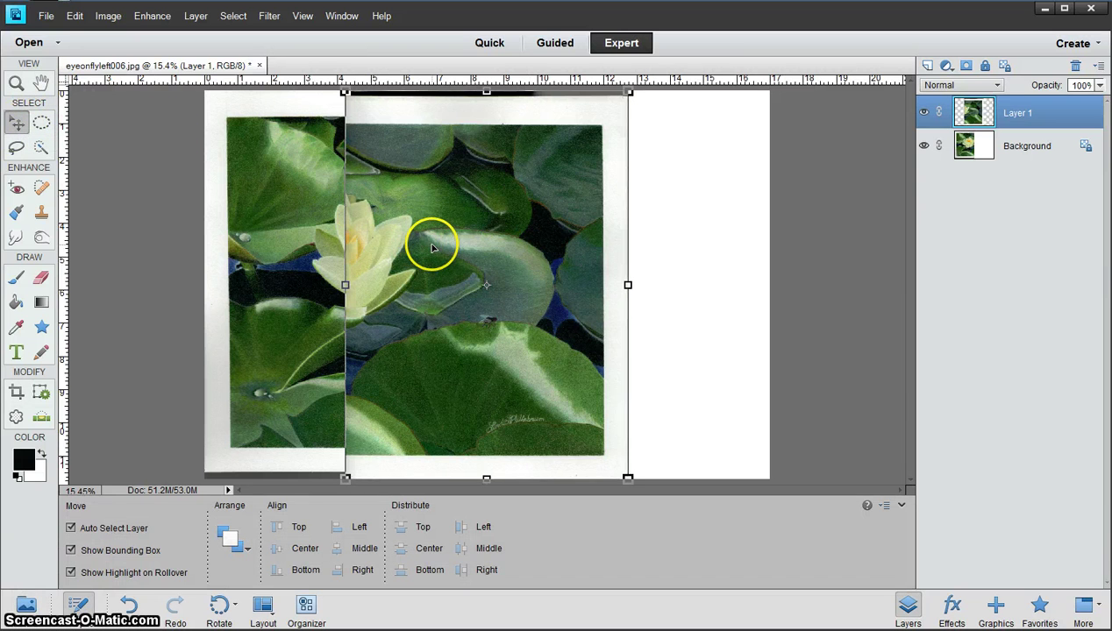
left_click_drag(432, 248, 520, 240)
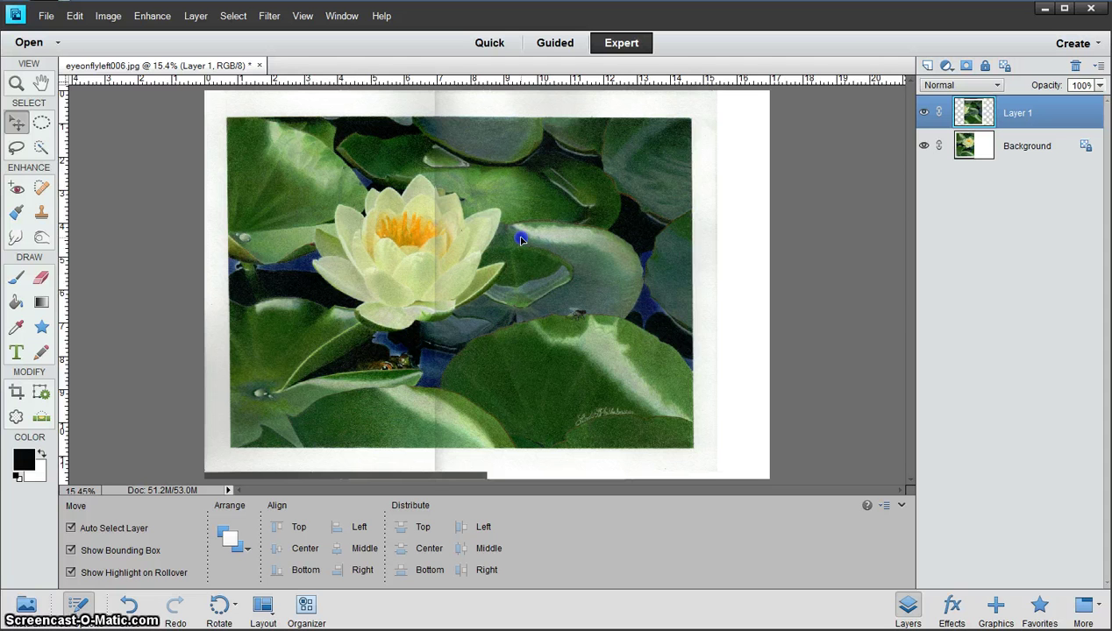
left_click_drag(520, 240, 520, 240)
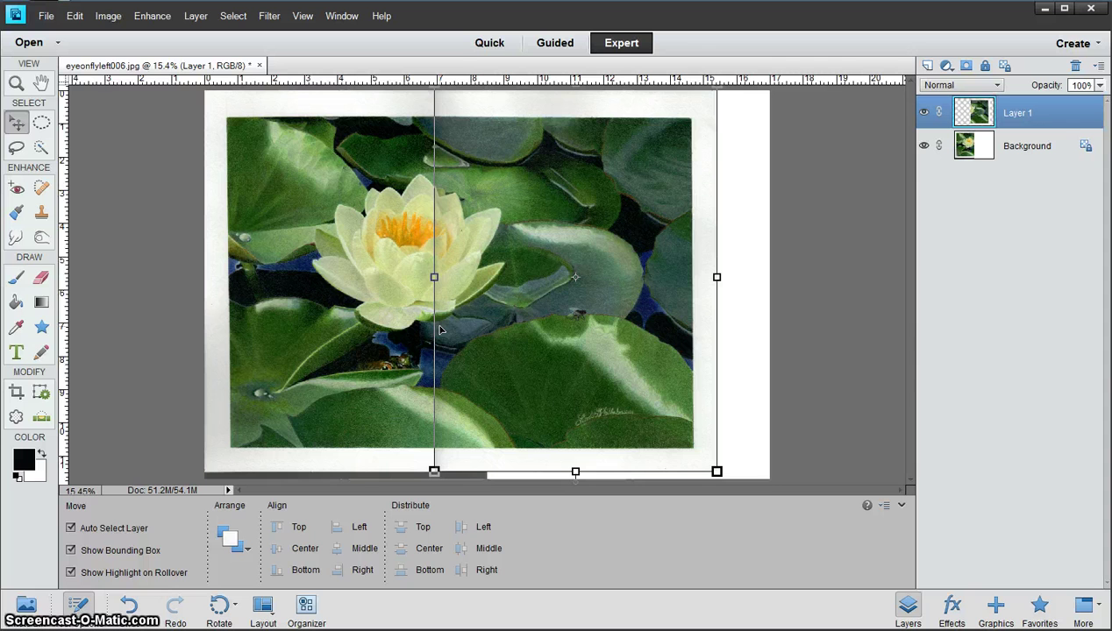
Step: Select the Eraser with a 65 px brush at 50% opacity
left_click(43, 280)
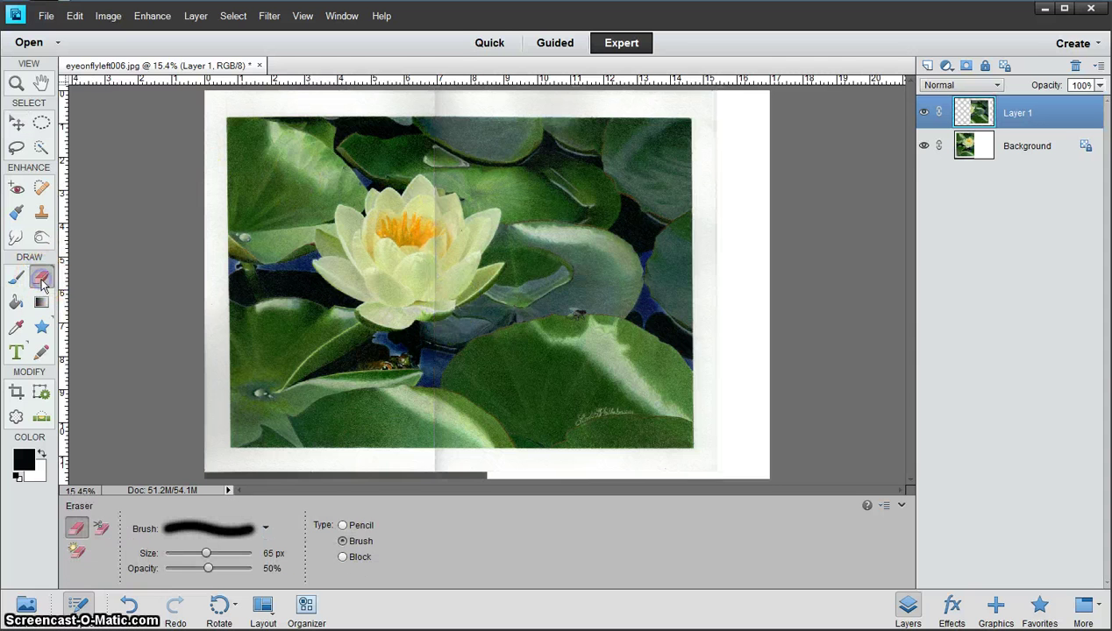
left_click(205, 553)
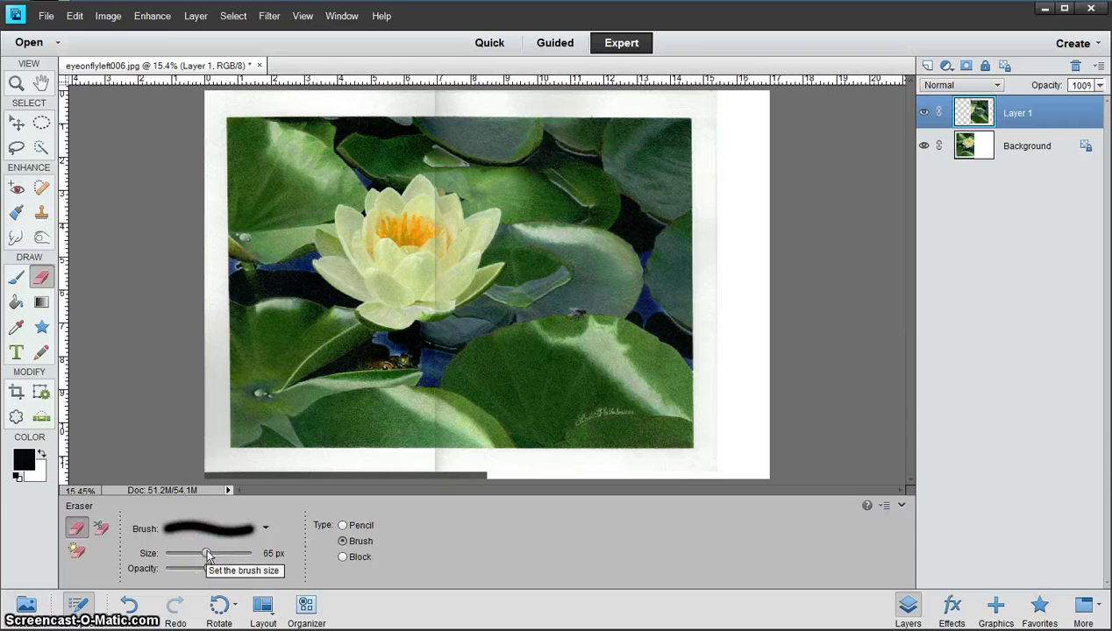
Step: Erase Layer 1 along the vertical seam over the lower leaf, through the flower, to both edges
mouse_move(216, 381)
left_mouse_down()
mouse_move(278, 333)
mouse_move(412, 401)
mouse_move(436, 451)
left_mouse_up()
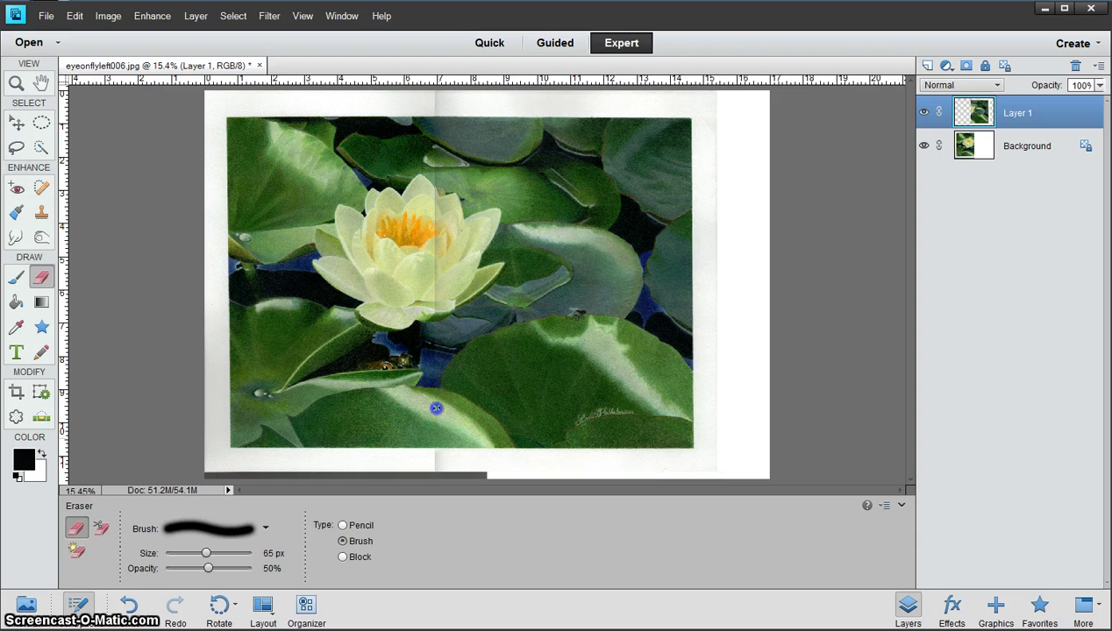
mouse_move(434, 430)
left_mouse_down()
mouse_move(390, 451)
mouse_move(426, 433)
left_mouse_up()
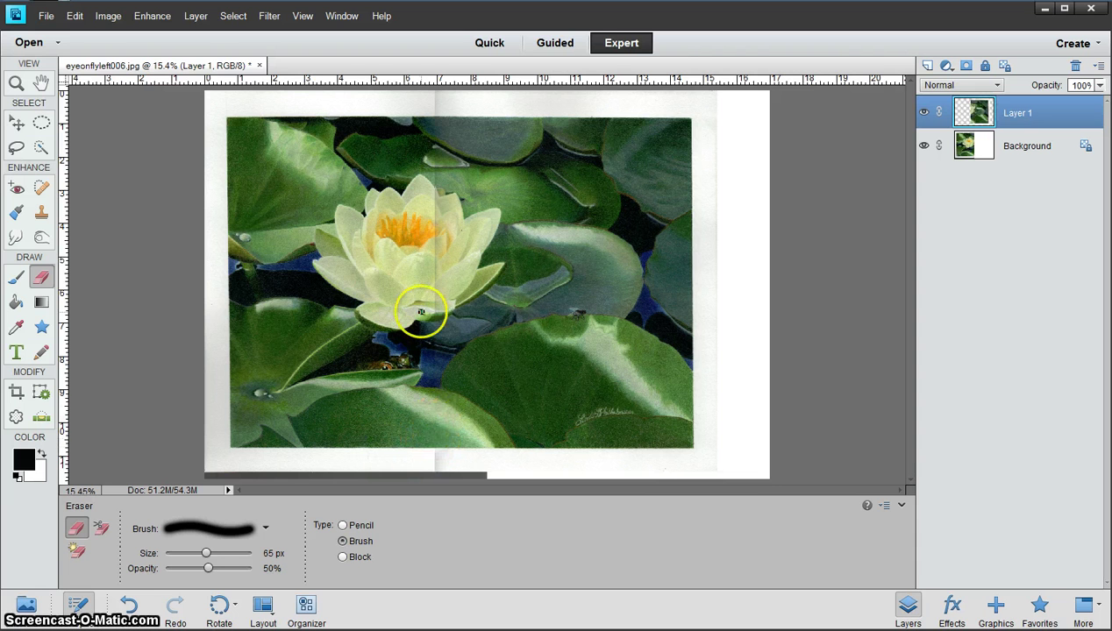
mouse_move(439, 412)
left_mouse_down()
mouse_move(437, 422)
mouse_move(431, 383)
left_mouse_up()
left_click_drag(433, 368, 438, 302)
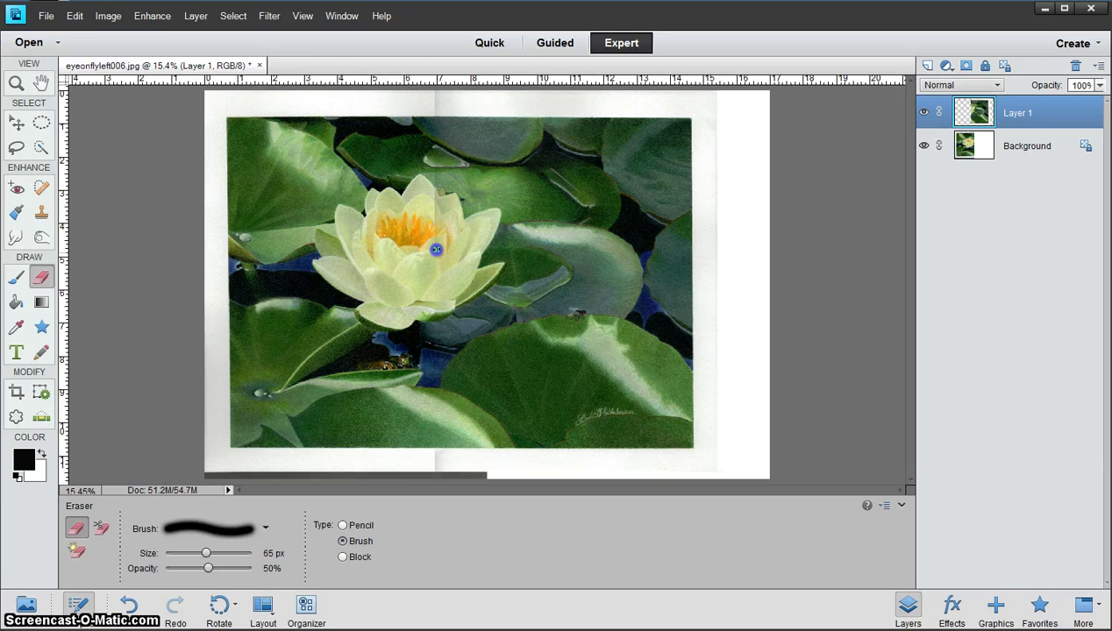
mouse_move(436, 250)
left_mouse_down()
mouse_move(434, 201)
mouse_move(446, 213)
mouse_move(437, 202)
left_mouse_up()
left_click_drag(436, 131, 433, 114)
mouse_move(430, 111)
left_mouse_down()
mouse_move(438, 215)
mouse_move(434, 195)
left_mouse_up()
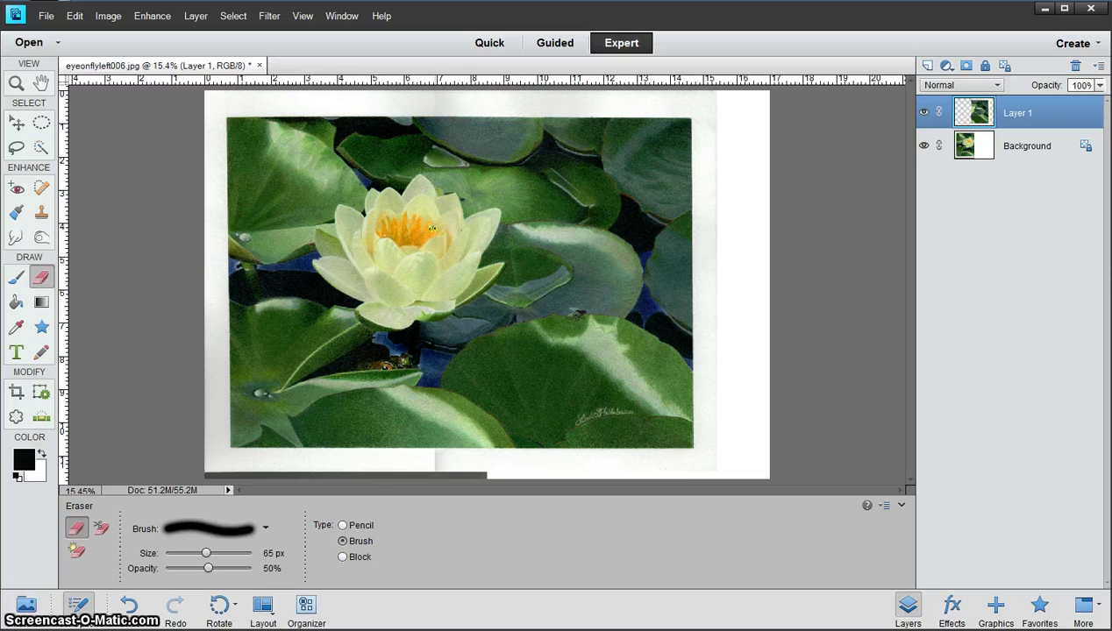
left_click_drag(436, 457, 435, 461)
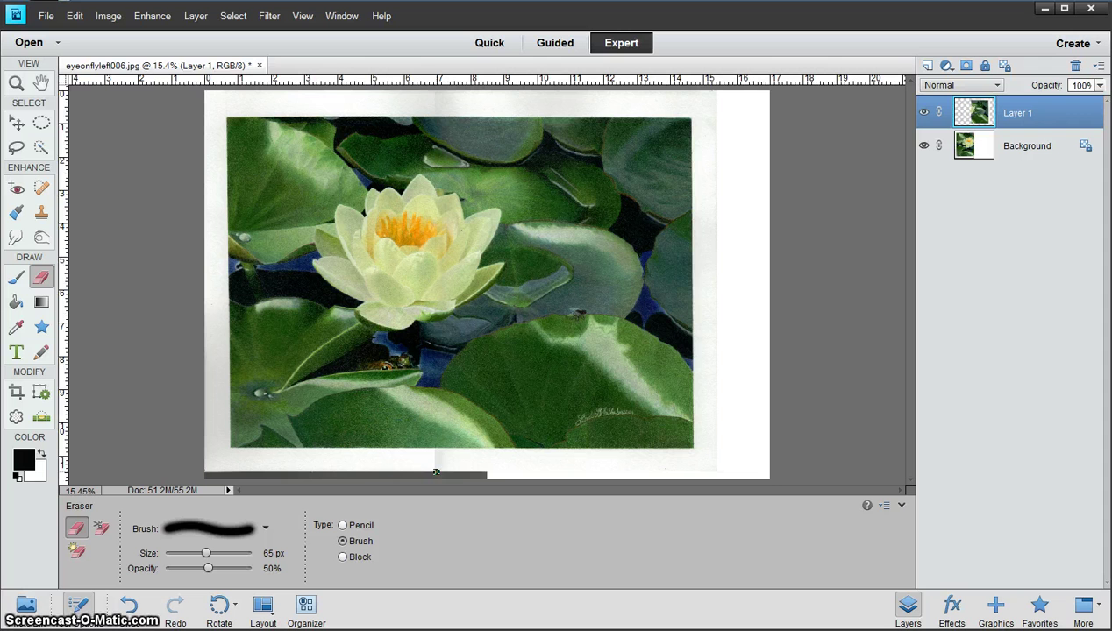
Step: Ctrl-select the Background layer together with Layer 1 in the Layers panel
left_click(1027, 145, "ctrl")
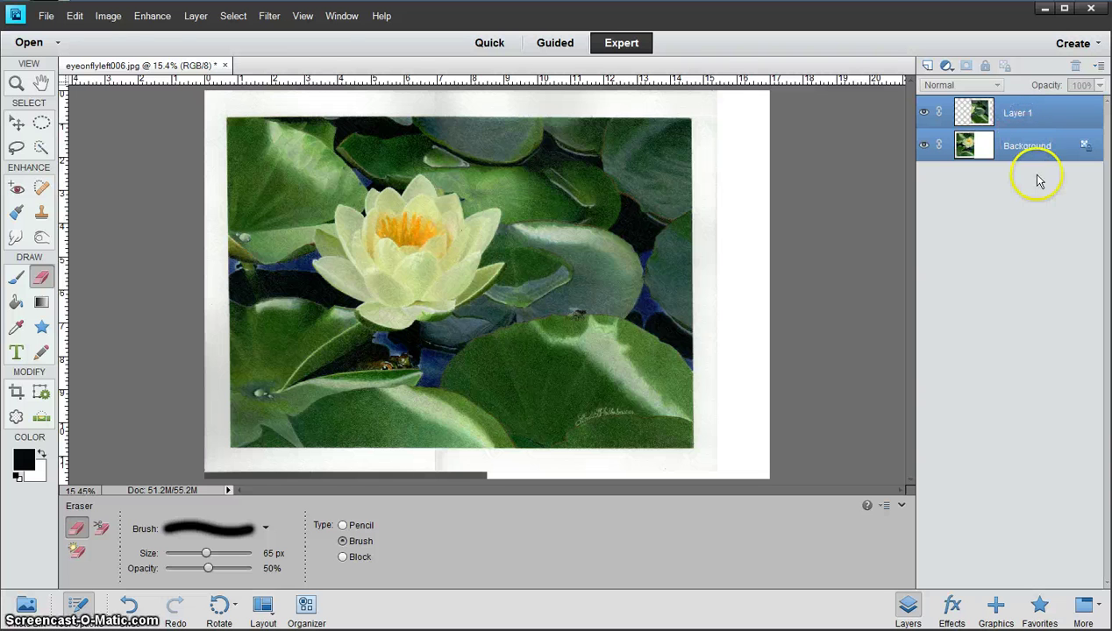
Step: Launch Photomerge Panorama from Enhance > Photomerge
left_click(150, 18)
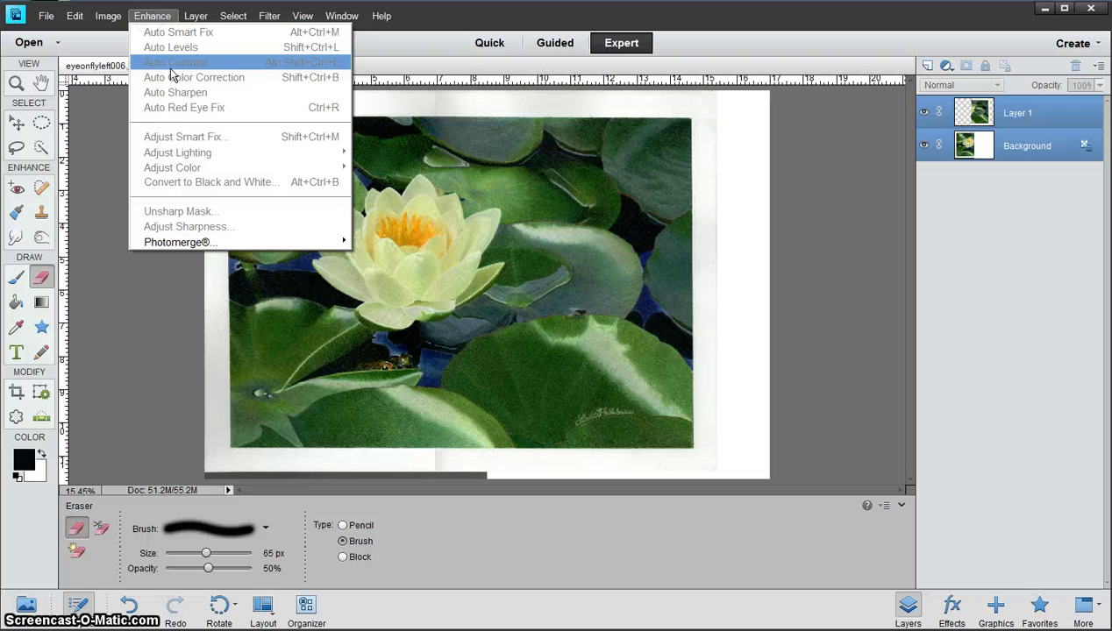
mouse_move(186, 246)
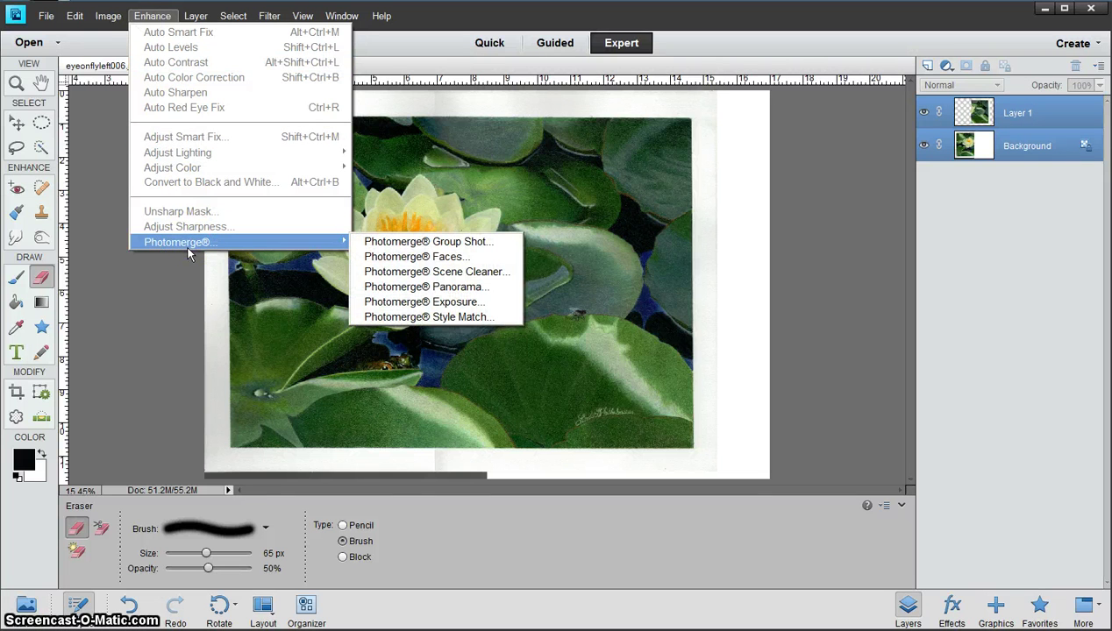
left_click(448, 288)
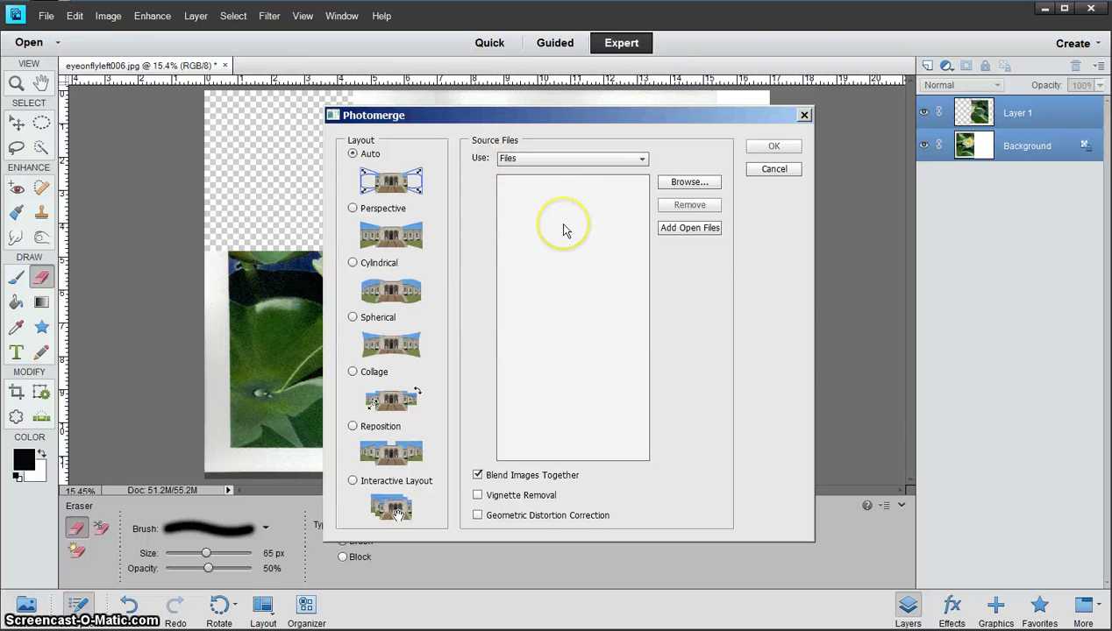
Step: Add the right-half scan eyeonflyright007.jpg from the Desktop to the Photomerge sources
left_click(675, 182)
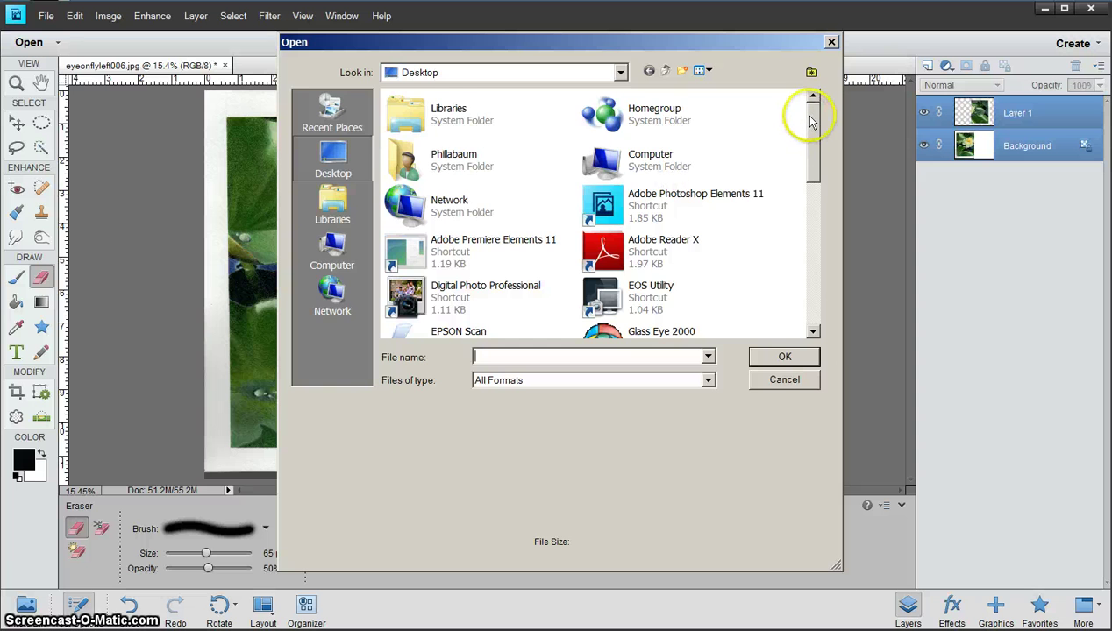
left_click_drag(813, 114, 812, 229)
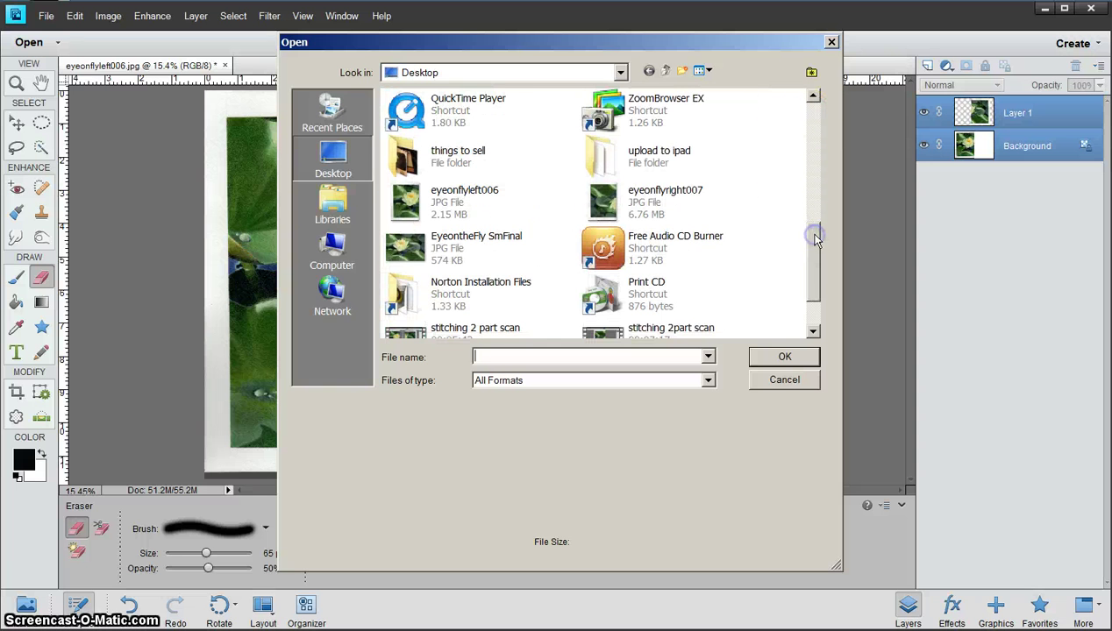
left_click(647, 202)
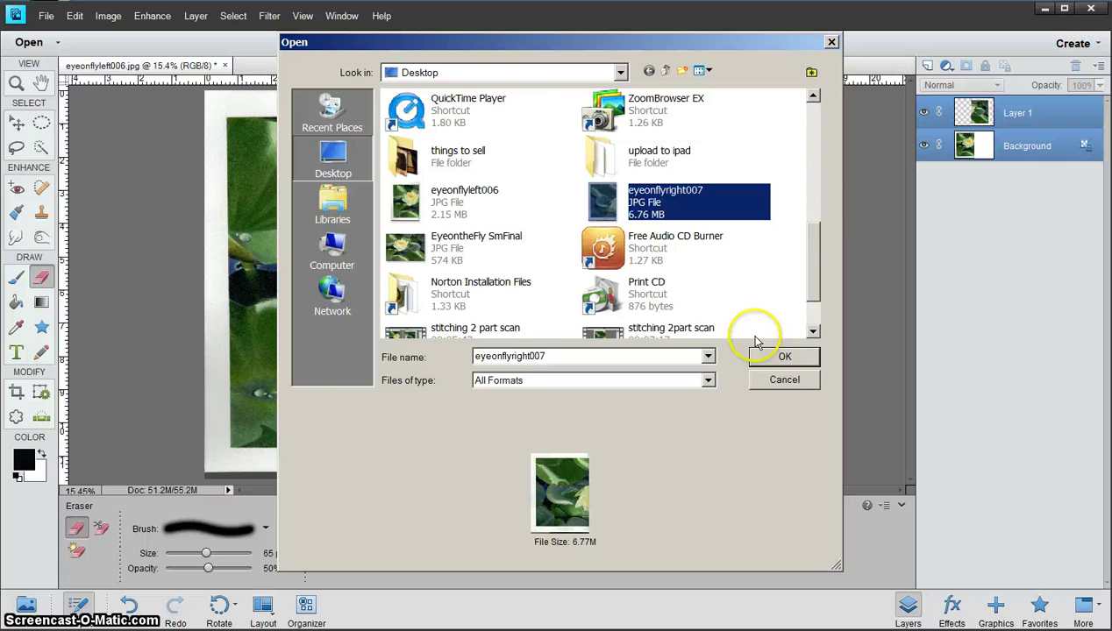
left_click(772, 356)
Step: Add the left-half scan eyeonflyleft006.jpg and merge both scans with Auto layout
left_click(690, 181)
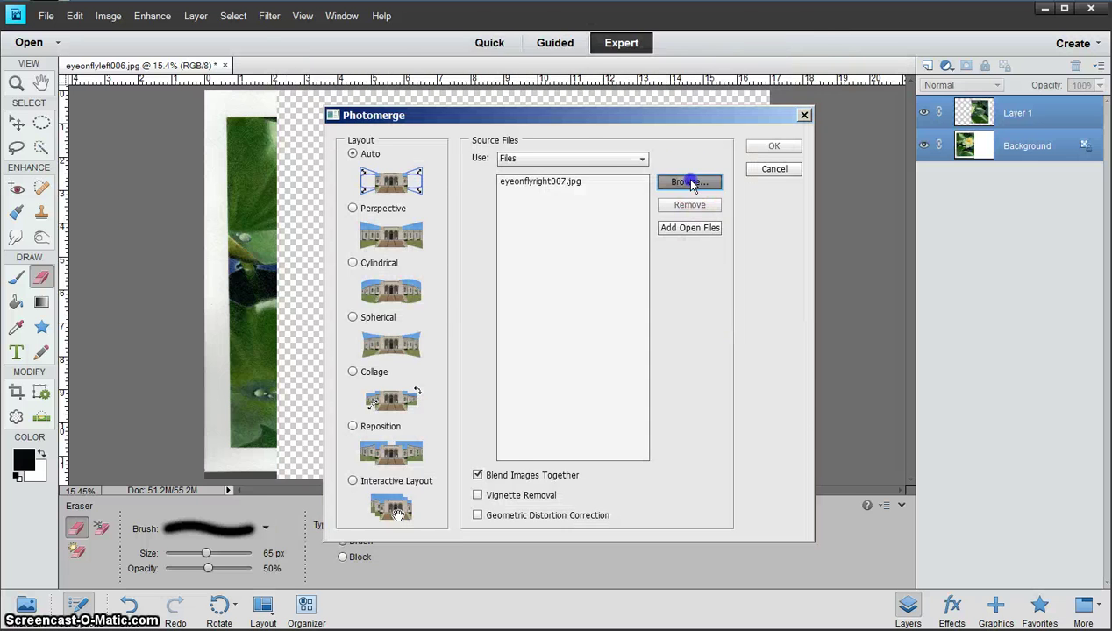
left_click_drag(808, 143, 795, 256)
left_click(429, 178)
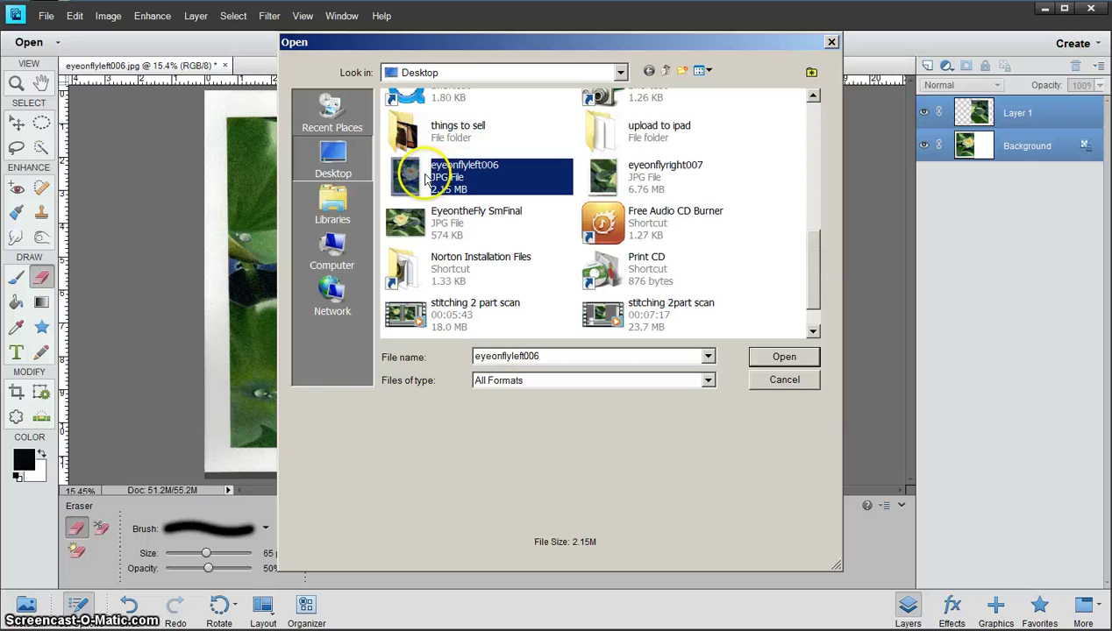
left_click(783, 356)
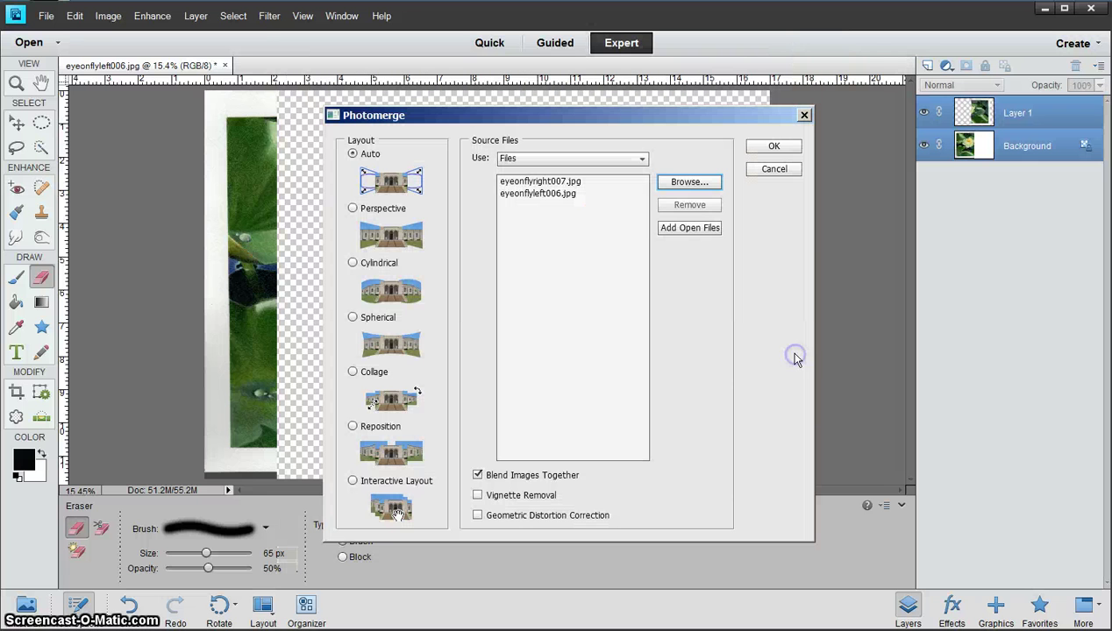
left_click(768, 146)
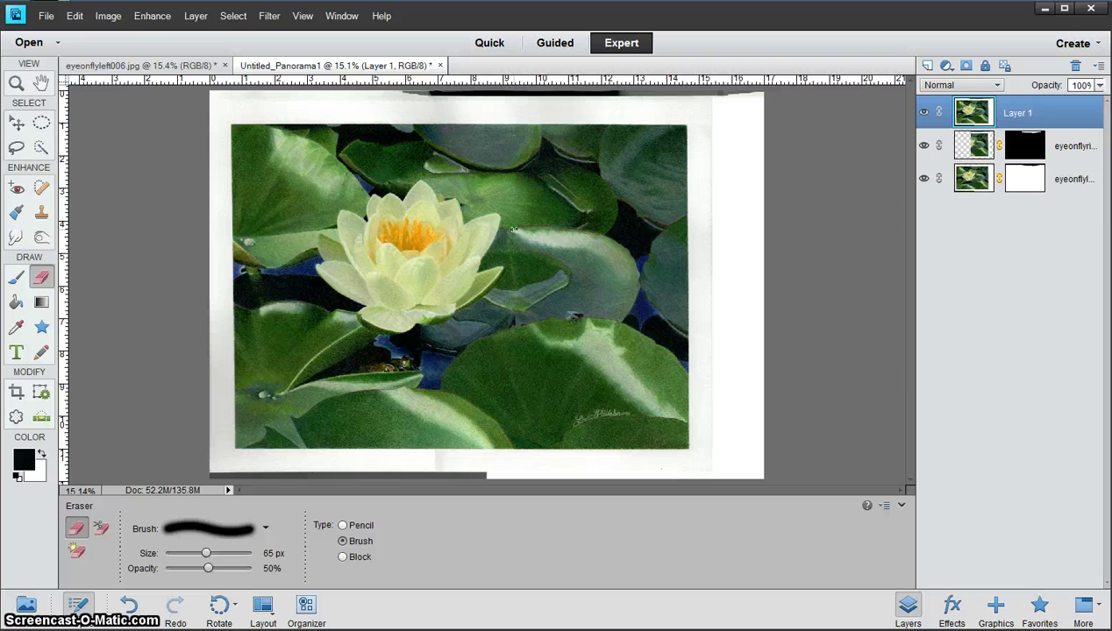
Step: Erase a spot on the lily pad and a stroke toward the upper-left leaf, then select the Crop tool
left_click(559, 221)
mouse_move(558, 221)
left_mouse_down()
mouse_move(288, 138)
mouse_move(248, 111)
mouse_move(278, 99)
mouse_move(462, 116)
mouse_move(311, 102)
left_mouse_up()
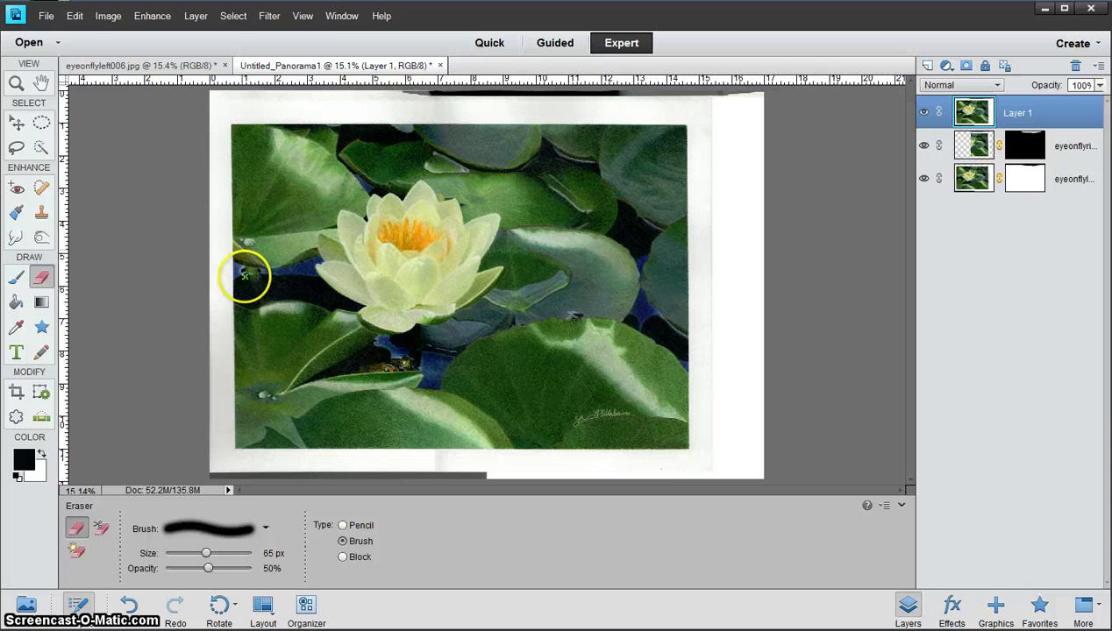
left_click(16, 395)
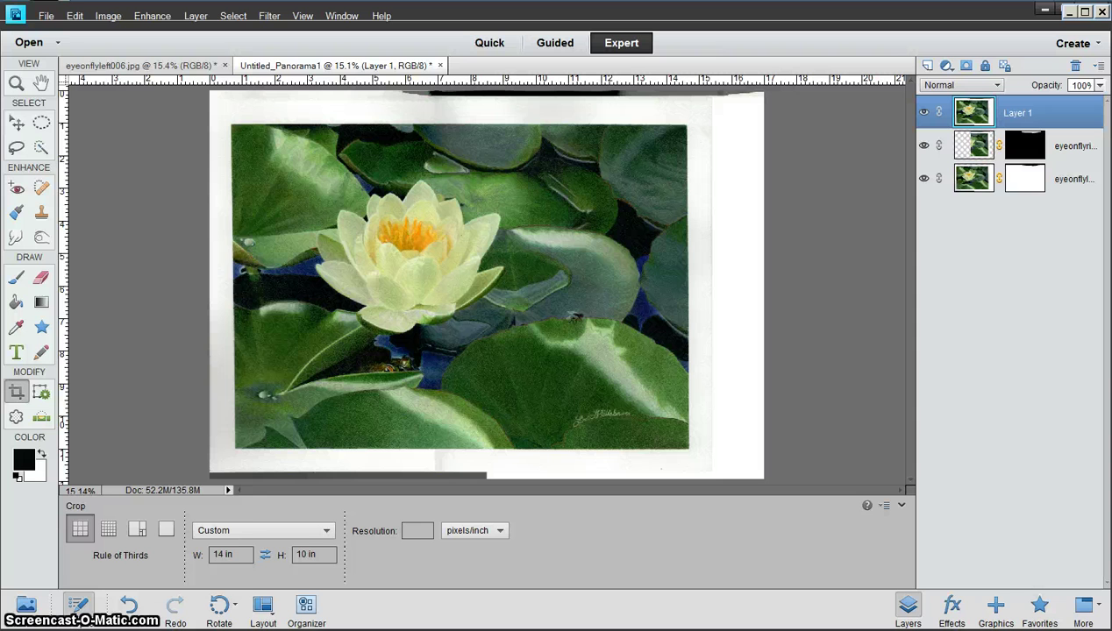
Step: Crop the painting from its top-left to bottom-right corner at the 14 in width, trimming the white margins
left_click(238, 562)
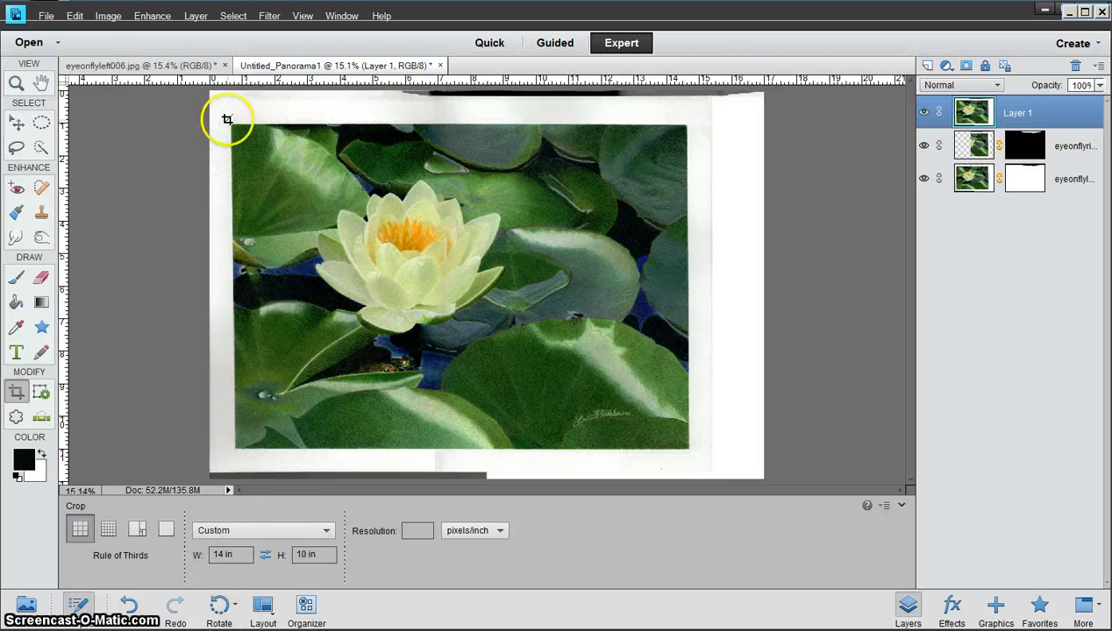
left_click_drag(227, 119, 619, 399)
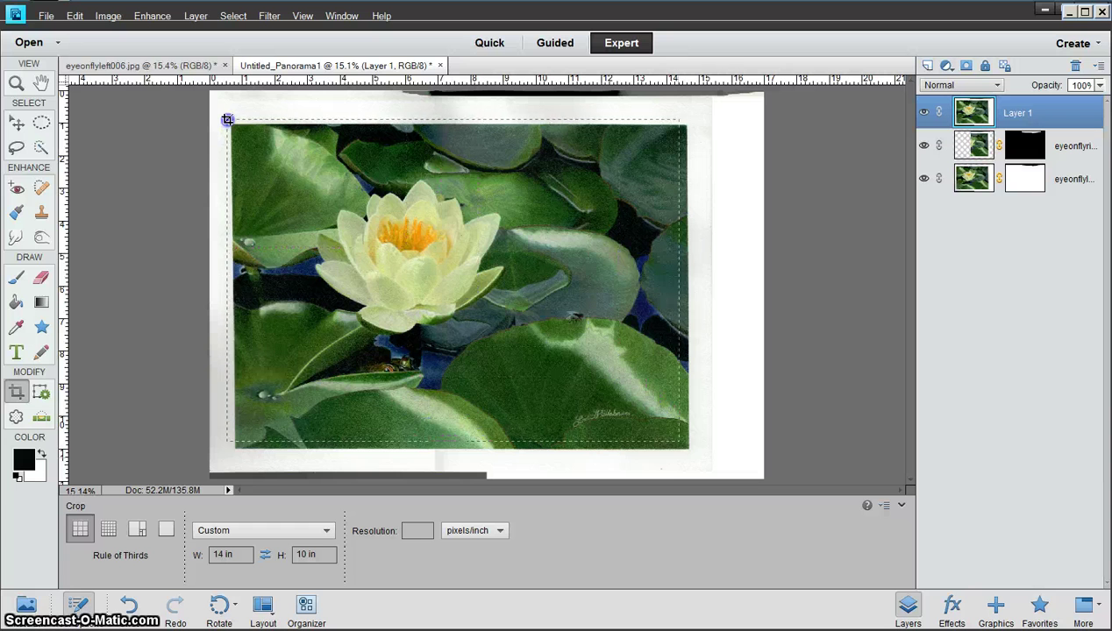
left_click_drag(678, 441, 700, 454)
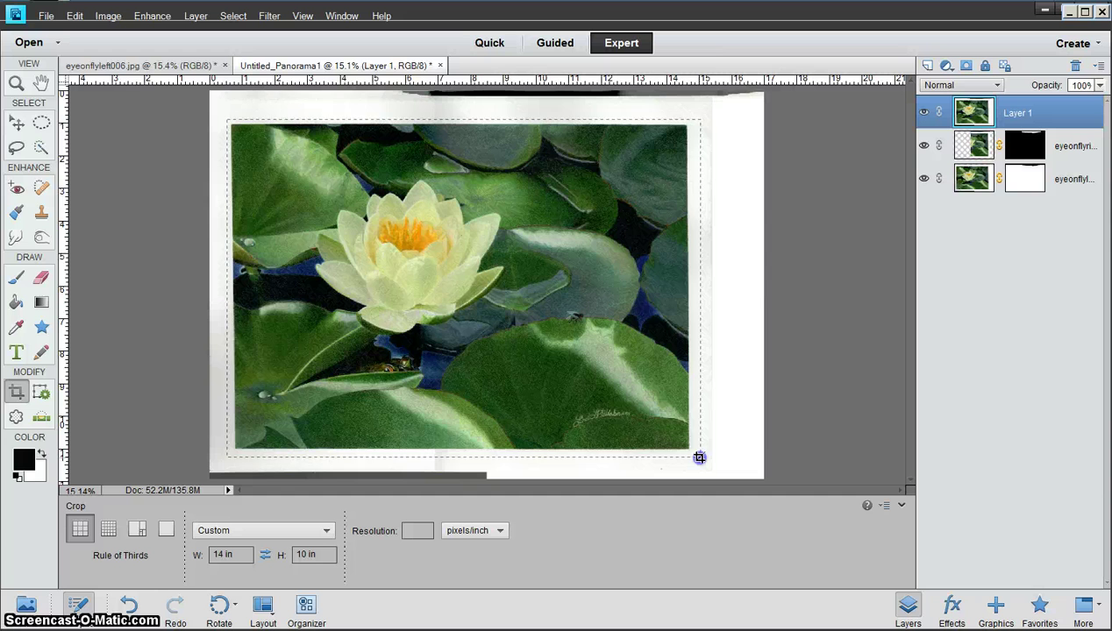
left_click_drag(699, 457, 698, 457)
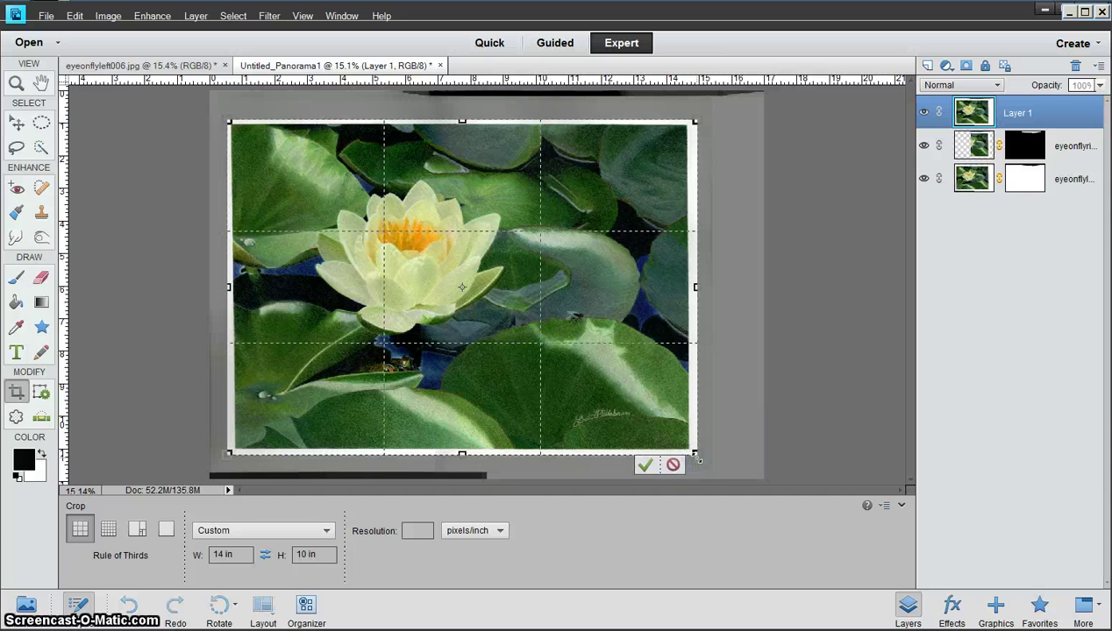
left_click(646, 467)
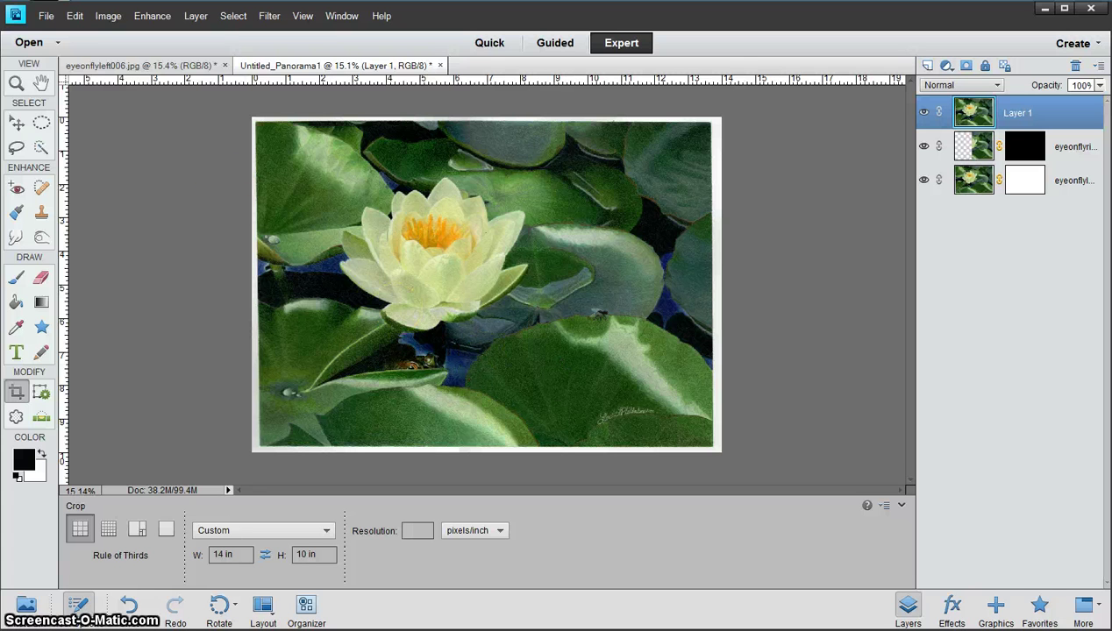
left_click(46, 15)
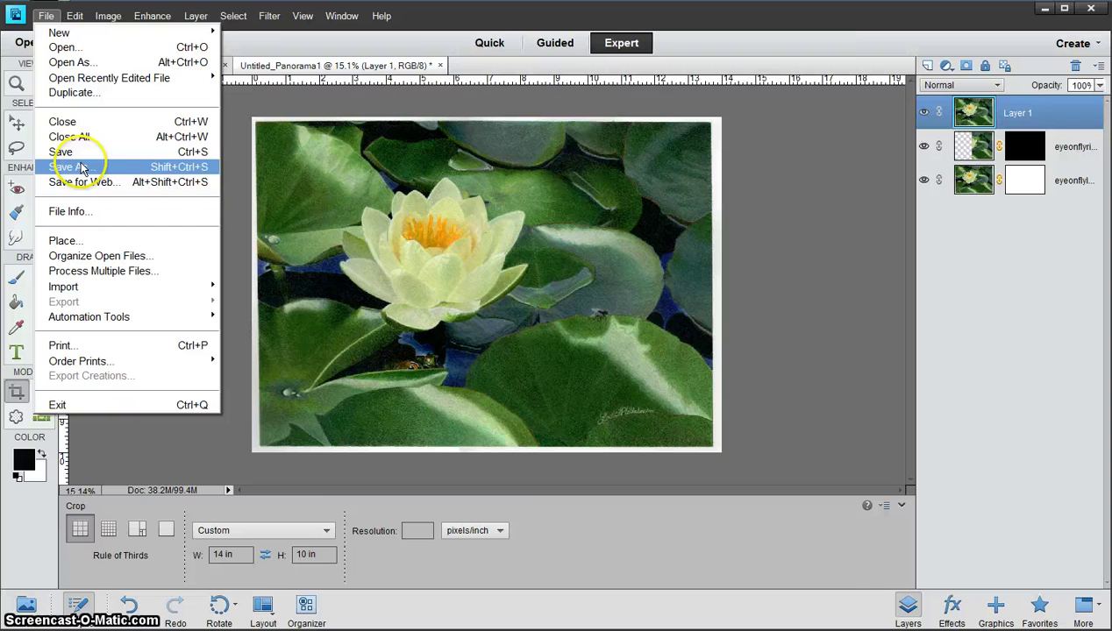
left_click(79, 168)
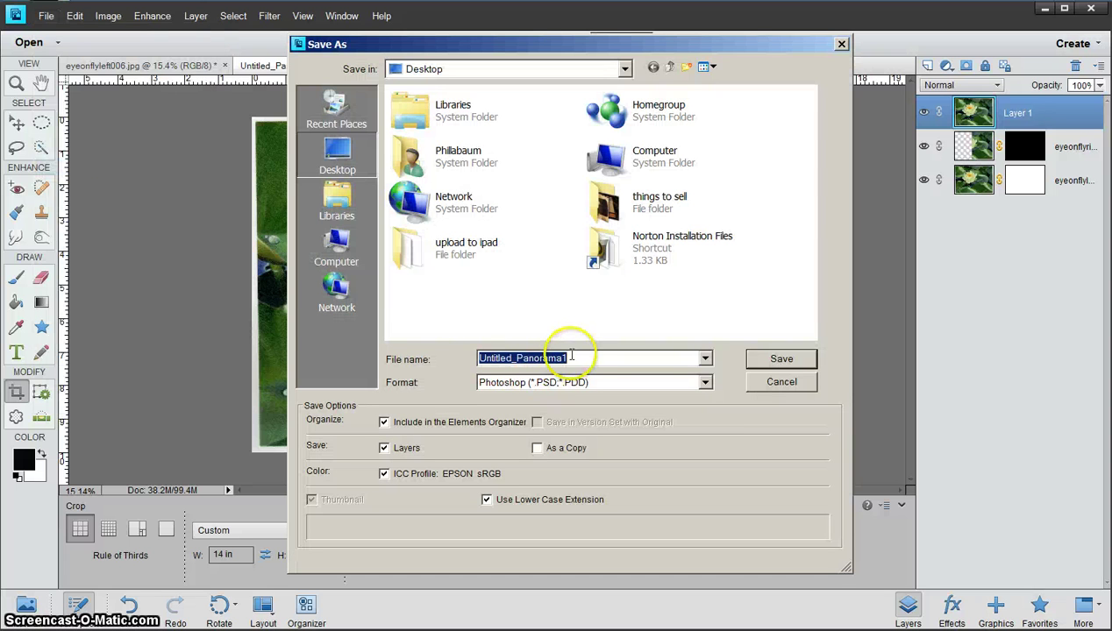
left_click(705, 382)
left_click(608, 445)
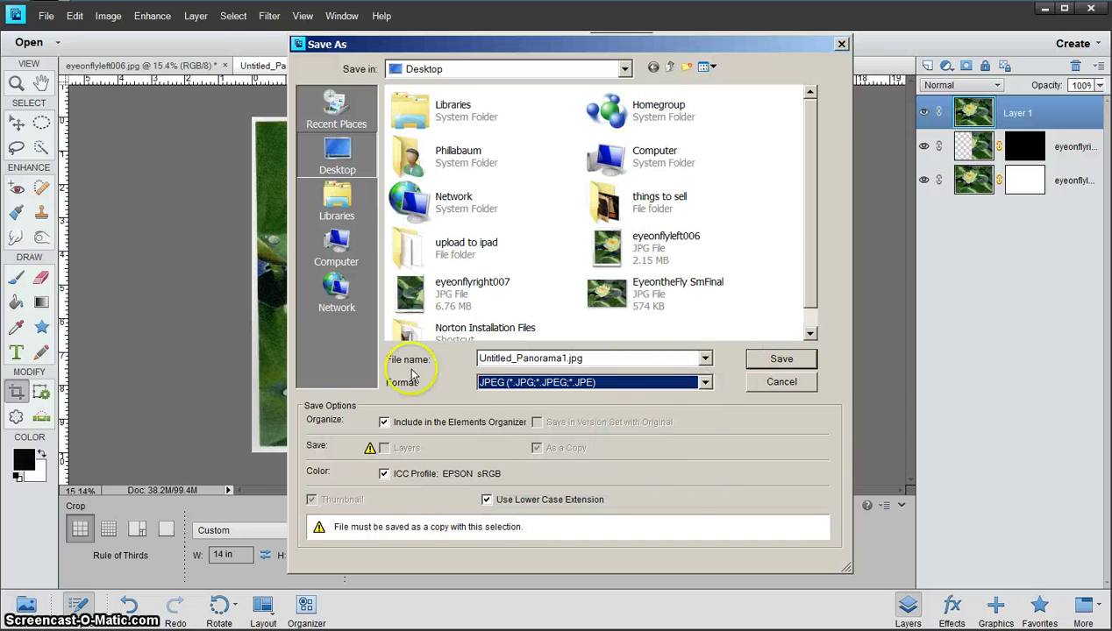
left_click(842, 46)
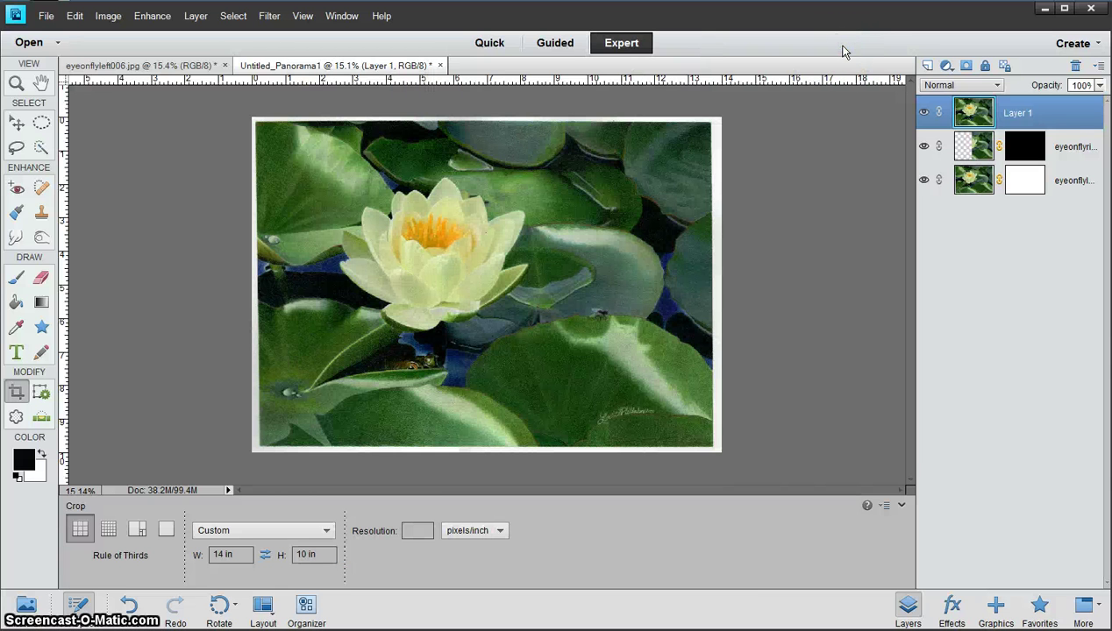